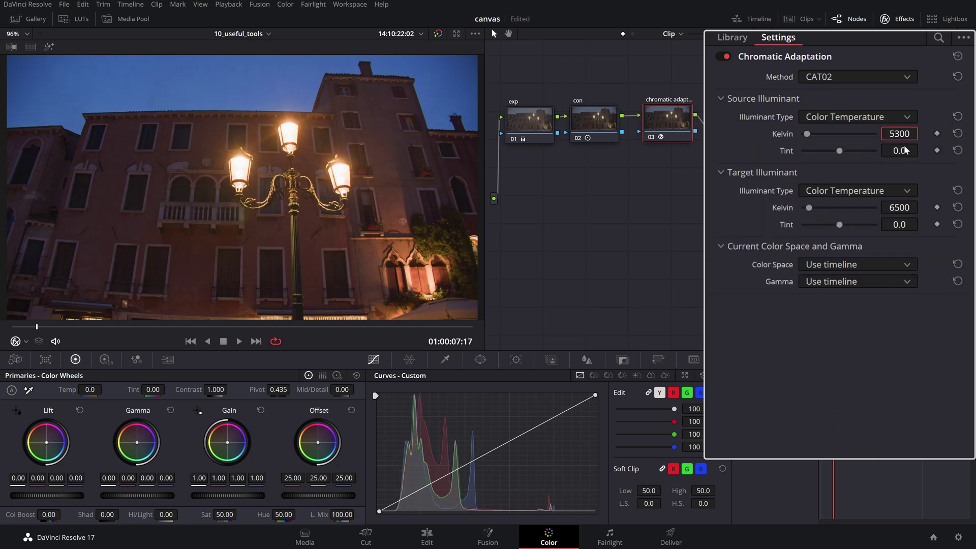
- Enter a 3200 K Target Kelvin in Chromatic Adaptation against the 5300 K source
{"action": "left_click", "coordinate": [899, 207]}
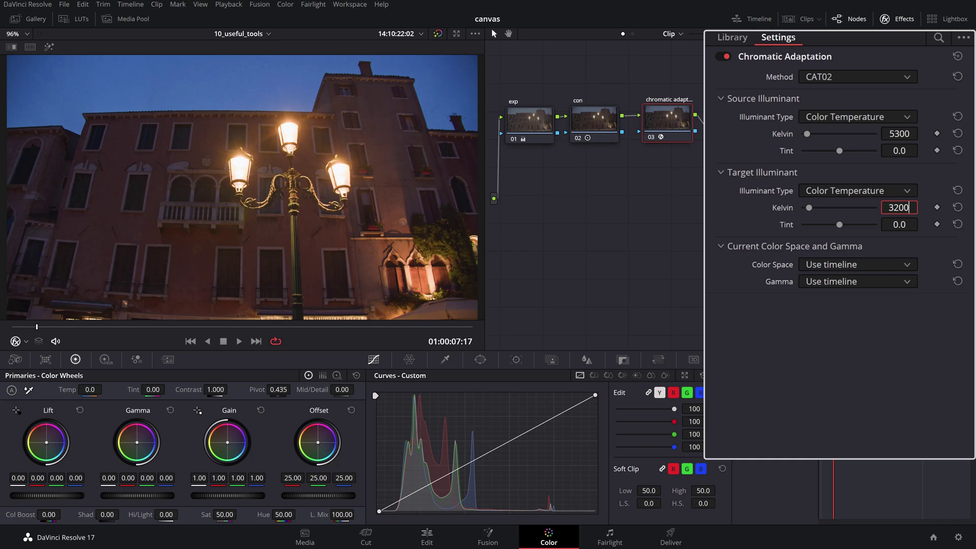
{"action": "key", "text": "Return"}
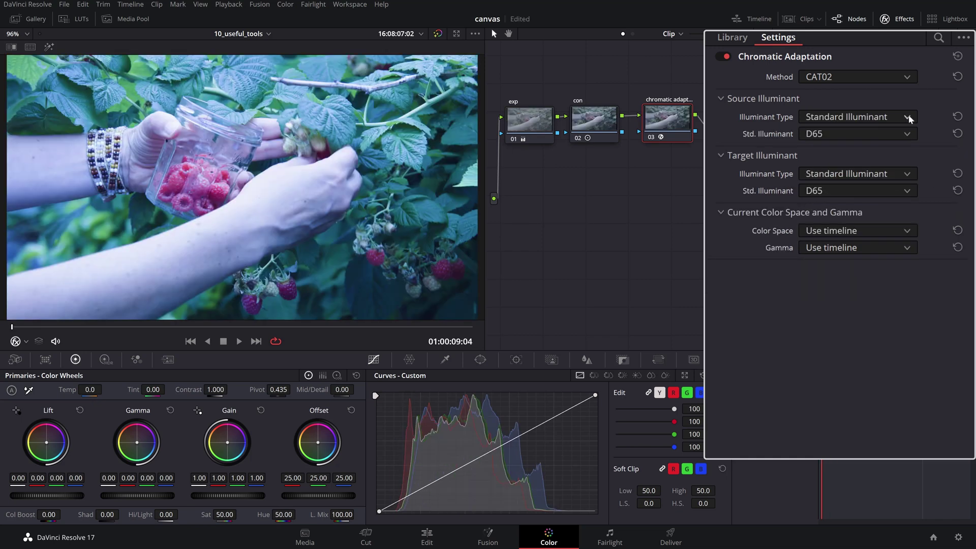
- Set both illuminant types to Color Temperature and Target Kelvin to 3200
{"action": "left_click", "coordinate": [907, 117]}
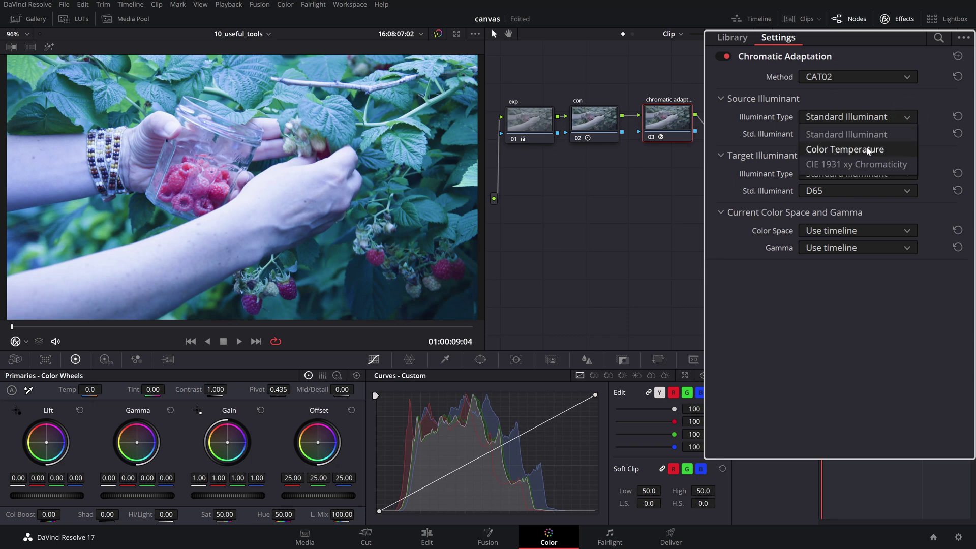
{"action": "left_click", "coordinate": [868, 149]}
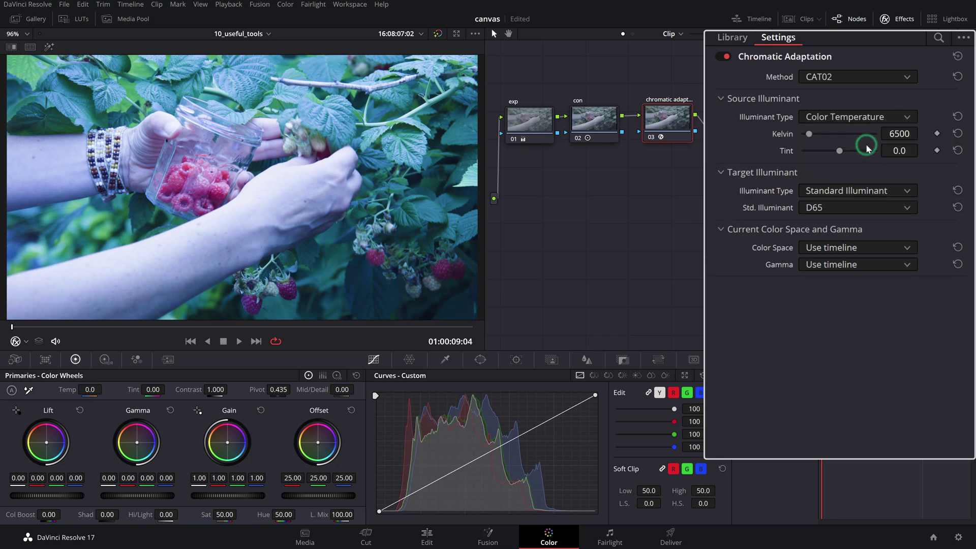
{"action": "left_click", "coordinate": [908, 191]}
{"action": "left_click", "coordinate": [883, 222]}
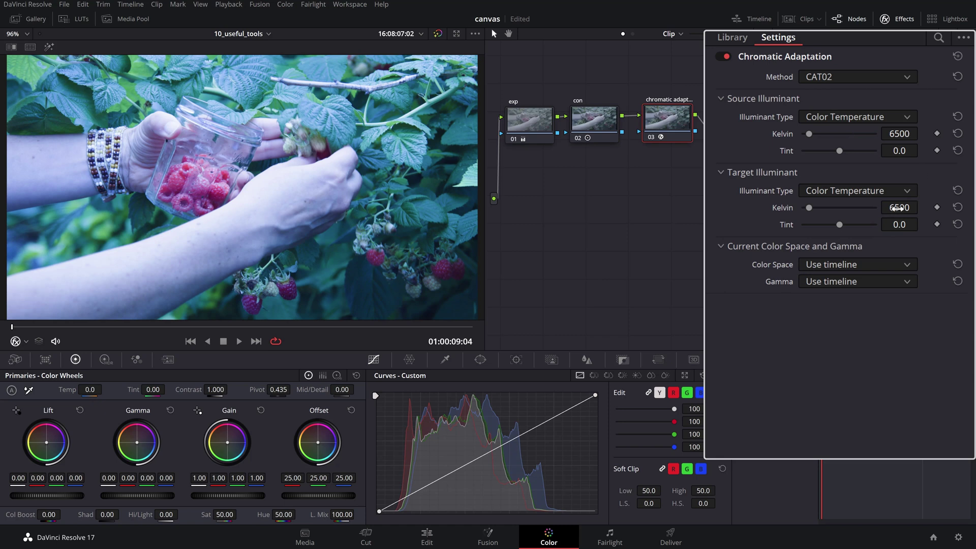
{"action": "left_click", "coordinate": [898, 207]}
{"action": "type", "text": "22"}
{"action": "key", "text": "Return"}
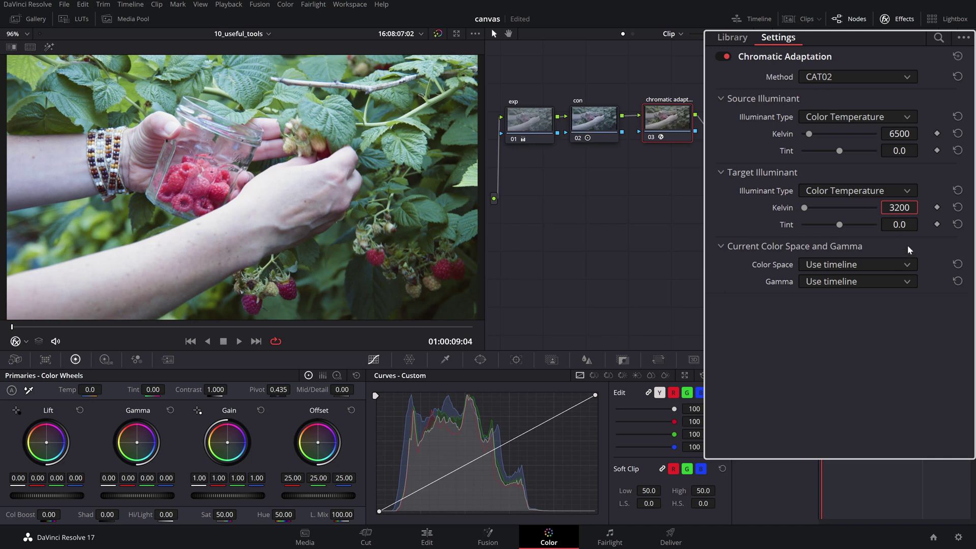
- Review the Color Space and Gamma options, leaving both on Use timeline
{"action": "left_click", "coordinate": [907, 264]}
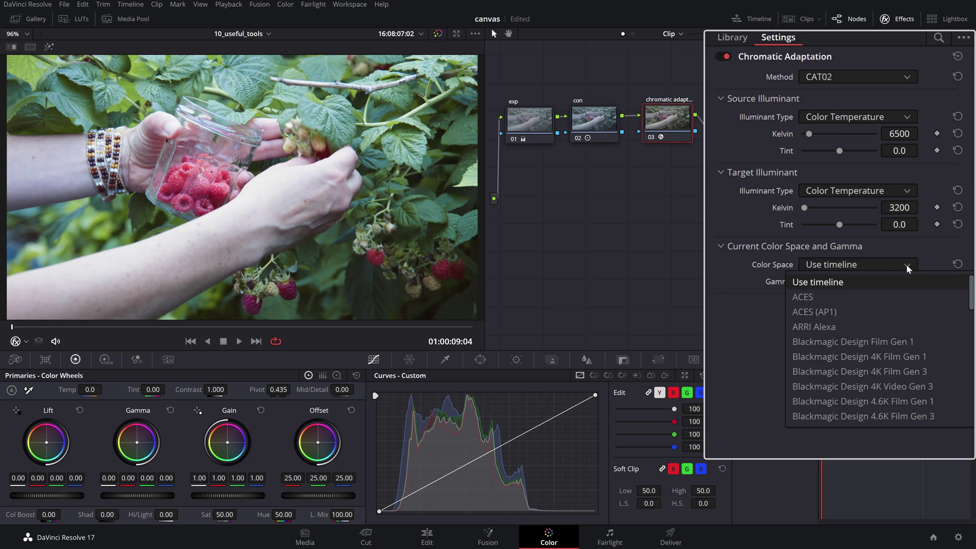
{"action": "left_click", "coordinate": [927, 261]}
{"action": "left_click", "coordinate": [908, 282]}
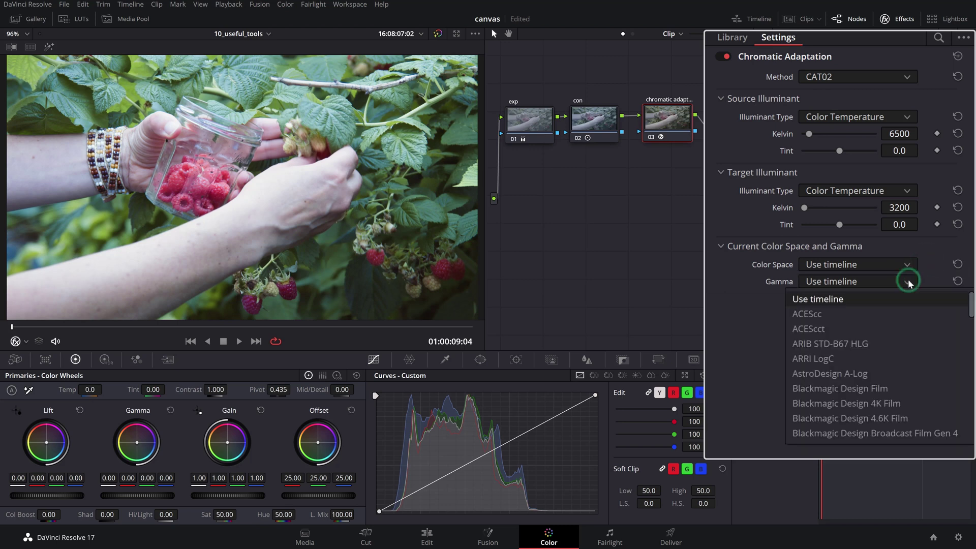
{"action": "left_click", "coordinate": [910, 283]}
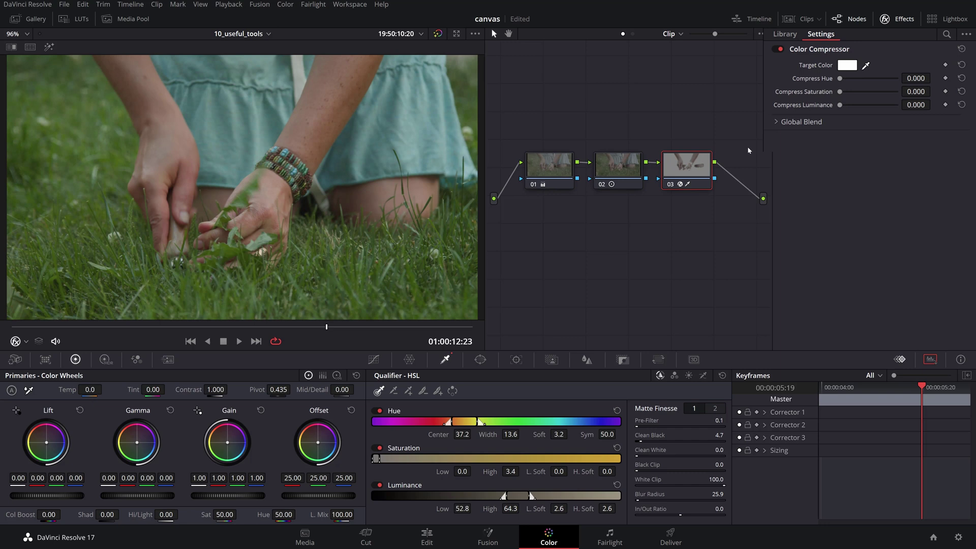
- Sample a target colour from the image and raise Compress Hue to 0.541
{"action": "left_click", "coordinate": [844, 75]}
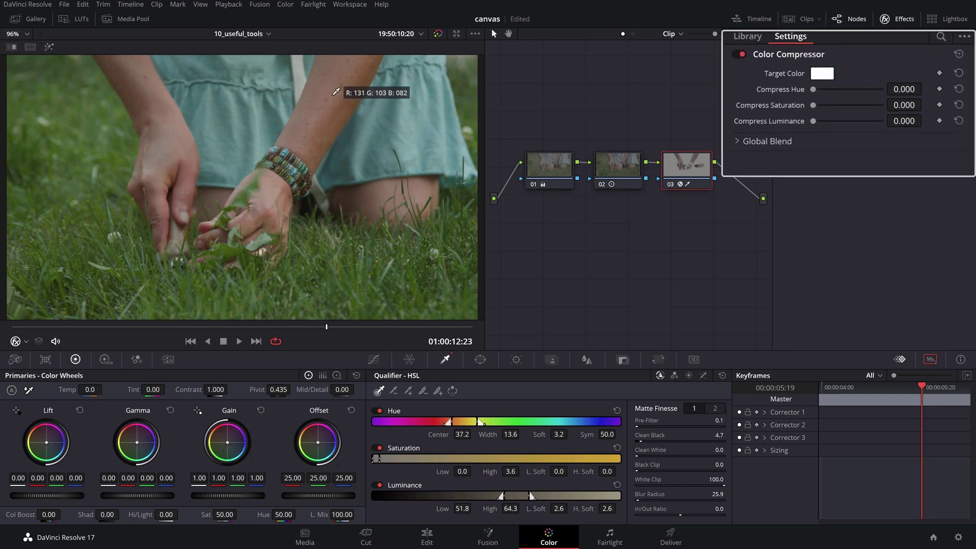
{"action": "left_click", "coordinate": [340, 79]}
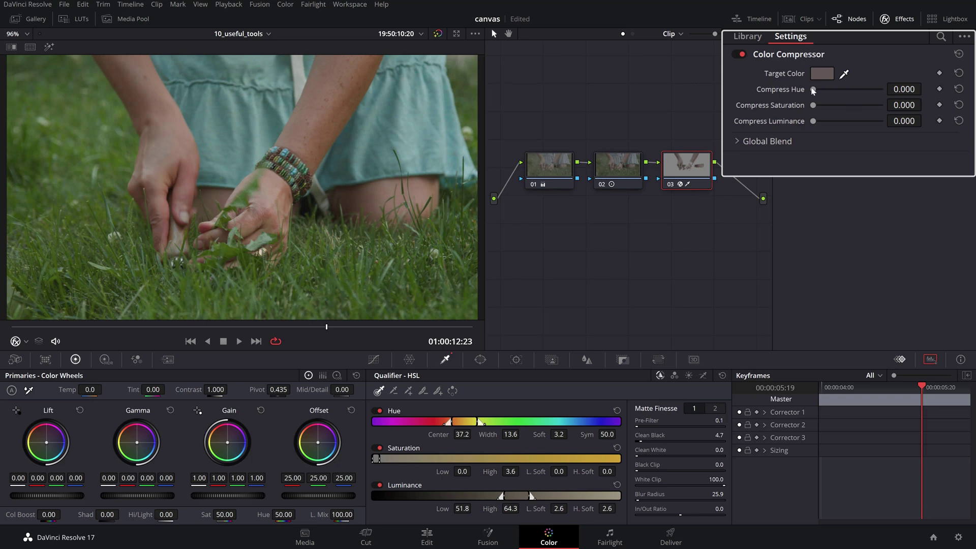
{"action": "mouse_move", "coordinate": [813, 90]}
{"action": "left_mouse_down"}
{"action": "mouse_move", "coordinate": [871, 90]}
{"action": "mouse_move", "coordinate": [814, 106]}
{"action": "left_mouse_up"}
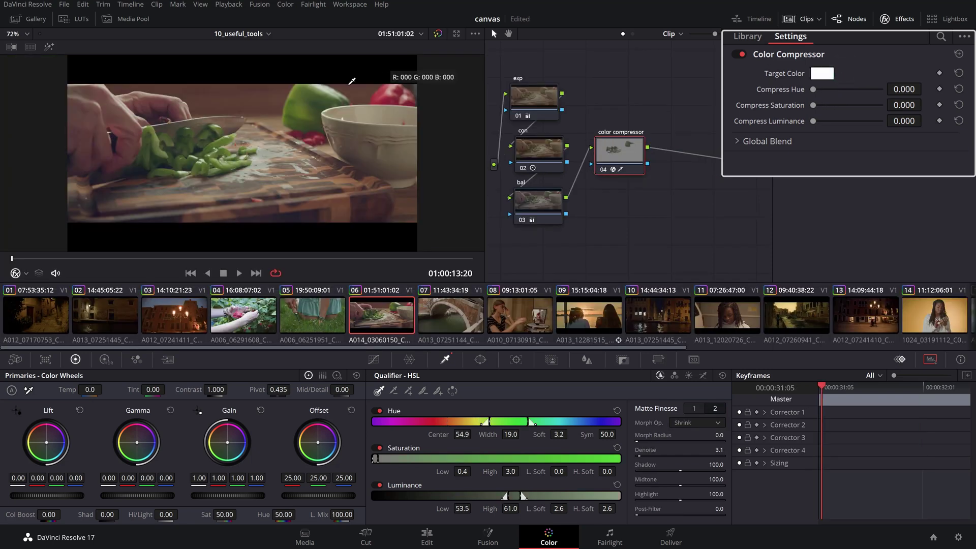
- Resample the peppers' green, raise Compress Hue to about 0.559, and narrow the luminance qualifier
{"action": "left_click", "coordinate": [184, 161]}
{"action": "left_click_drag", "start_coordinate": [202, 154], "coordinate": [224, 140]}
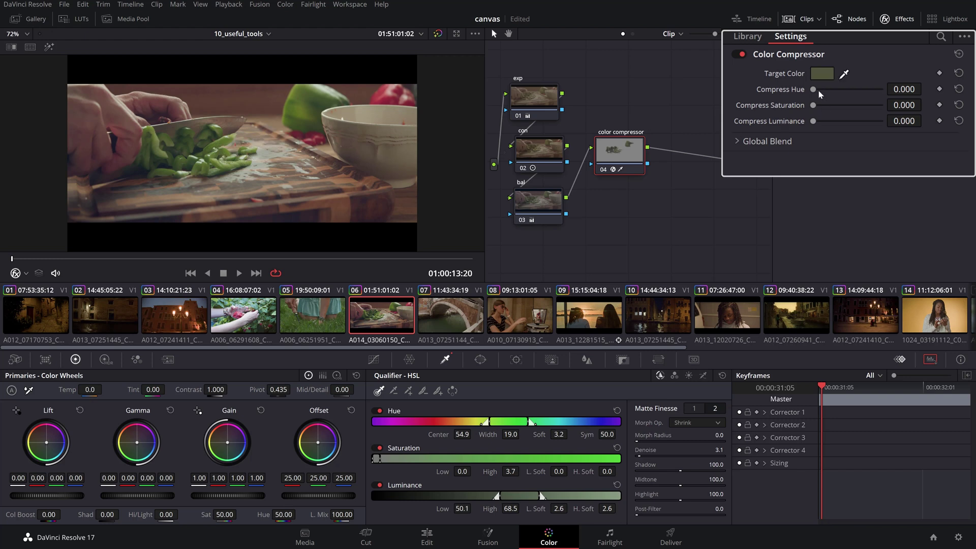
{"action": "left_click_drag", "start_coordinate": [815, 90], "coordinate": [863, 100]}
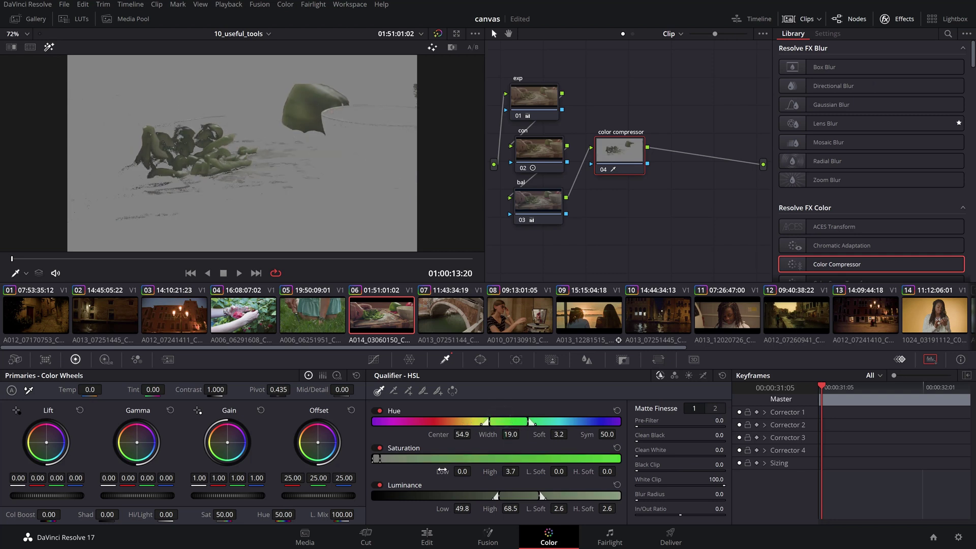
{"action": "left_click_drag", "start_coordinate": [497, 496], "coordinate": [523, 495]}
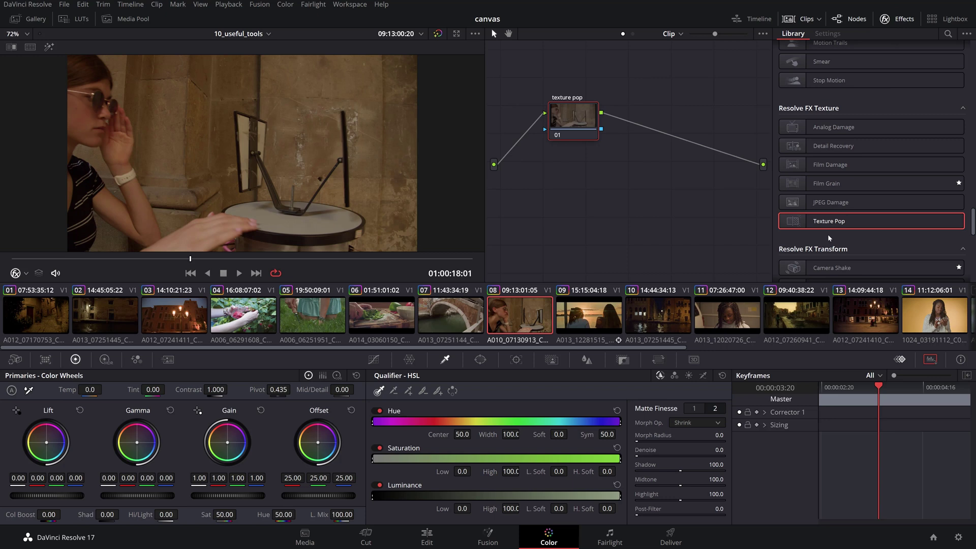
- Apply Texture Pop to node 01 and raise its Strength to 0.808
{"action": "left_click_drag", "start_coordinate": [829, 221], "coordinate": [573, 121]}
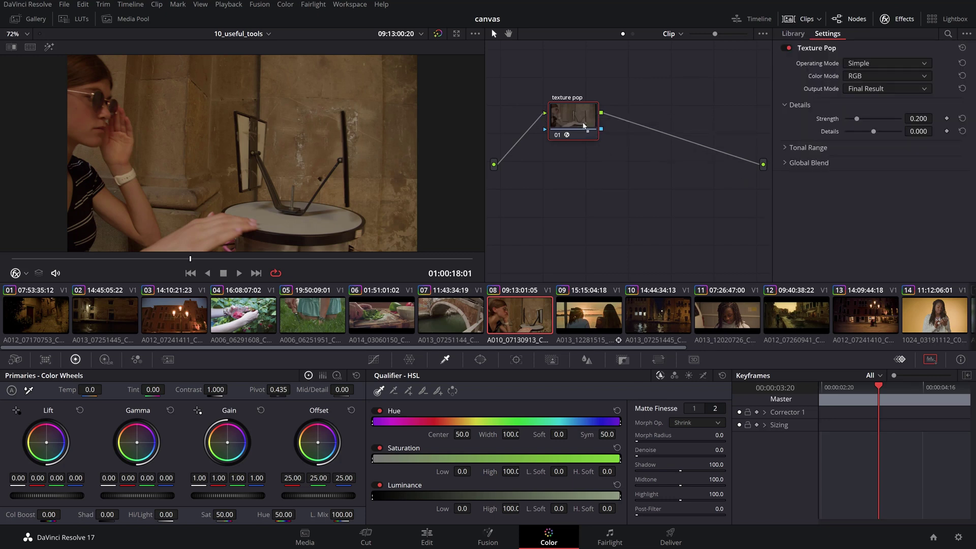
{"action": "left_click", "coordinate": [250, 259]}
{"action": "left_click_drag", "start_coordinate": [257, 261], "coordinate": [333, 262]}
{"action": "left_click_drag", "start_coordinate": [848, 126], "coordinate": [850, 164]}
- Reduce the texture effect in highlights and shadows and set Details to 0.138
{"action": "left_click", "coordinate": [733, 184]}
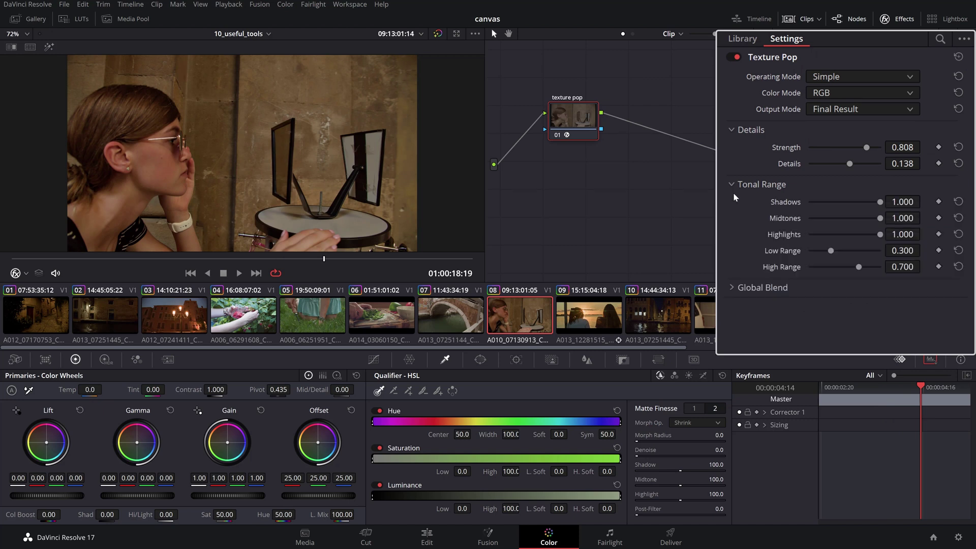
{"action": "left_click_drag", "start_coordinate": [883, 239], "coordinate": [831, 243]}
{"action": "left_click_drag", "start_coordinate": [885, 201], "coordinate": [856, 219]}
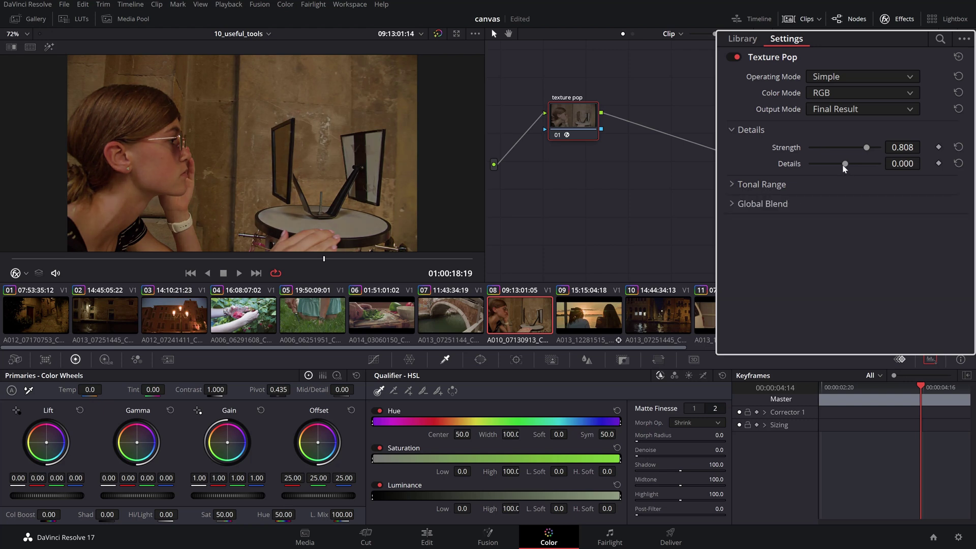
{"action": "mouse_move", "coordinate": [844, 166]}
{"action": "left_mouse_down"}
{"action": "mouse_move", "coordinate": [864, 166]}
{"action": "mouse_move", "coordinate": [850, 171]}
{"action": "left_mouse_up"}
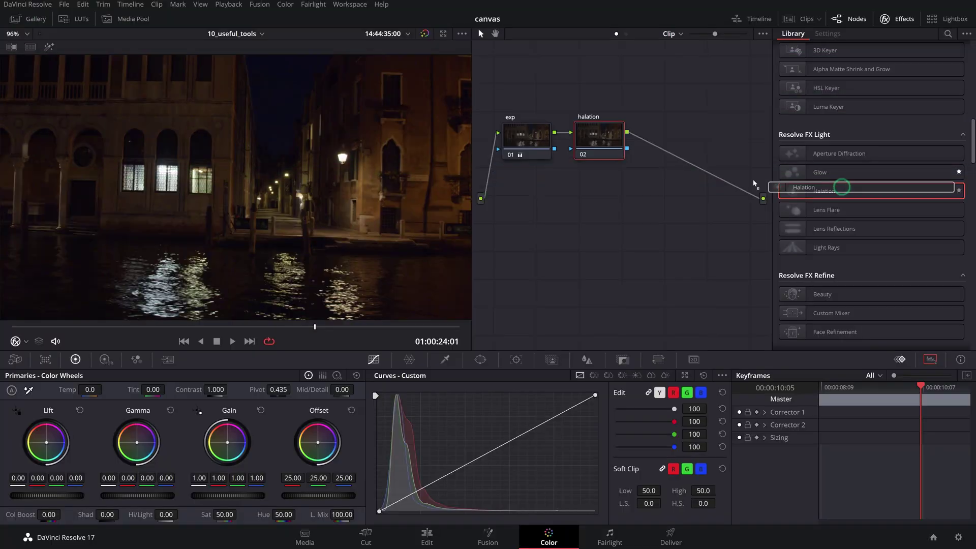
- Apply Halation to node 02 of the night canal clip
{"action": "left_click_drag", "start_coordinate": [839, 188], "coordinate": [612, 146]}
{"action": "scroll", "coordinate": [347, 168], "scroll_direction": "up", "scroll_amount": 5}
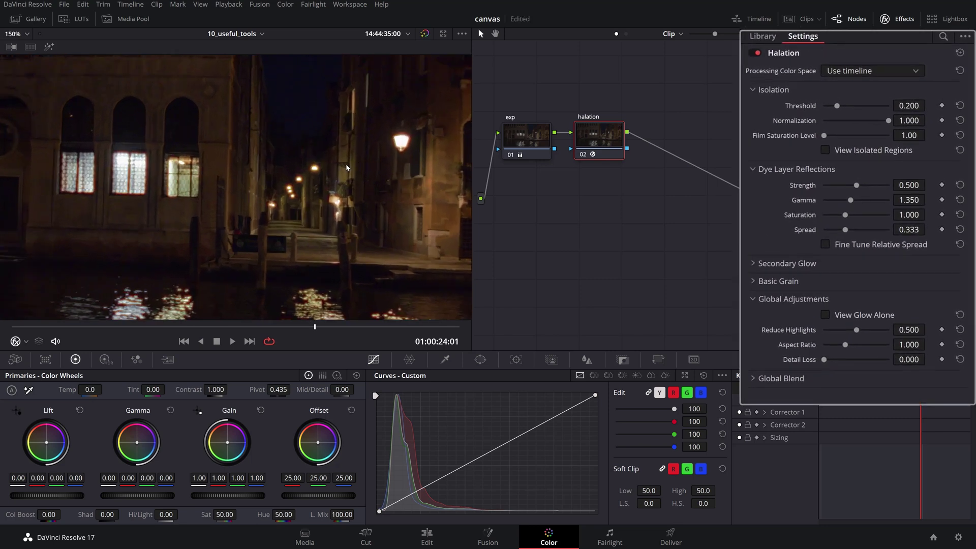
{"action": "scroll", "coordinate": [334, 164], "scroll_direction": "up", "scroll_amount": 3}
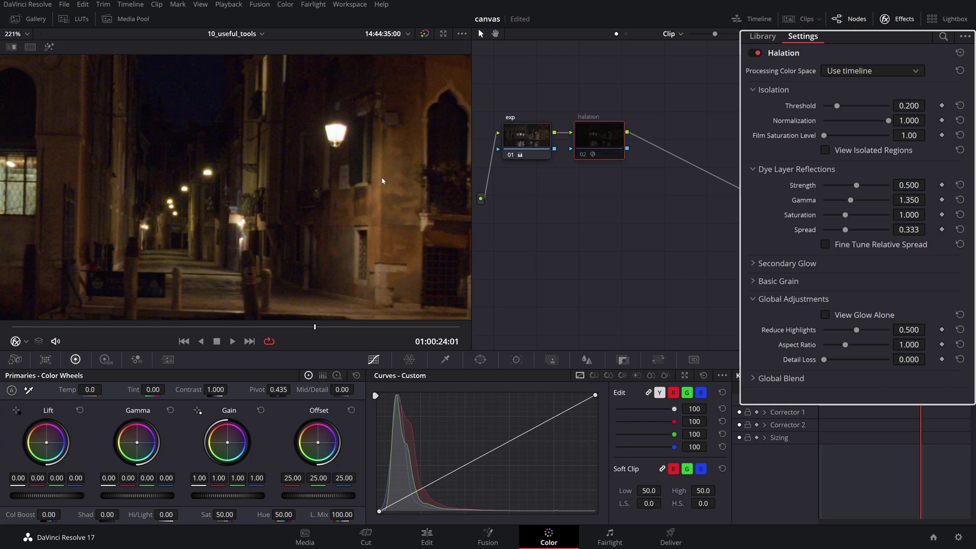
- Toggle the Halation node off and on to compare, then raise Strength and lower Spread
{"action": "key", "text": "ctrl+d"}
{"action": "key", "text": "ctrl+d"}
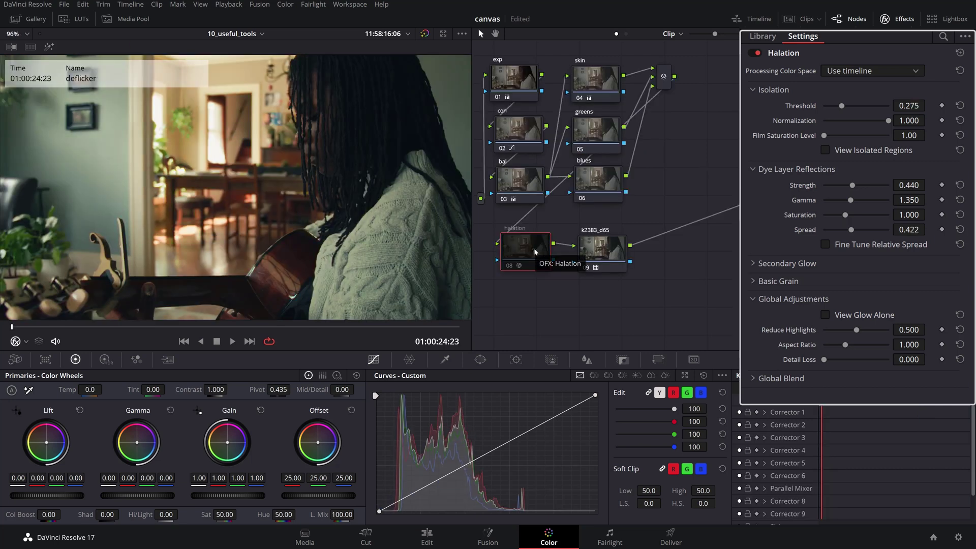
{"action": "key", "text": "ctrl+d"}
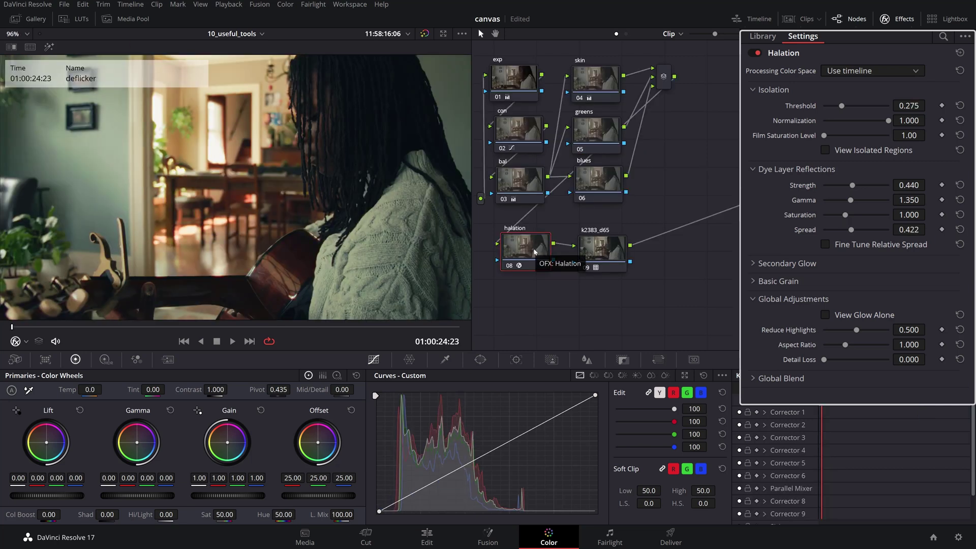
{"action": "left_click_drag", "start_coordinate": [853, 186], "coordinate": [863, 188]}
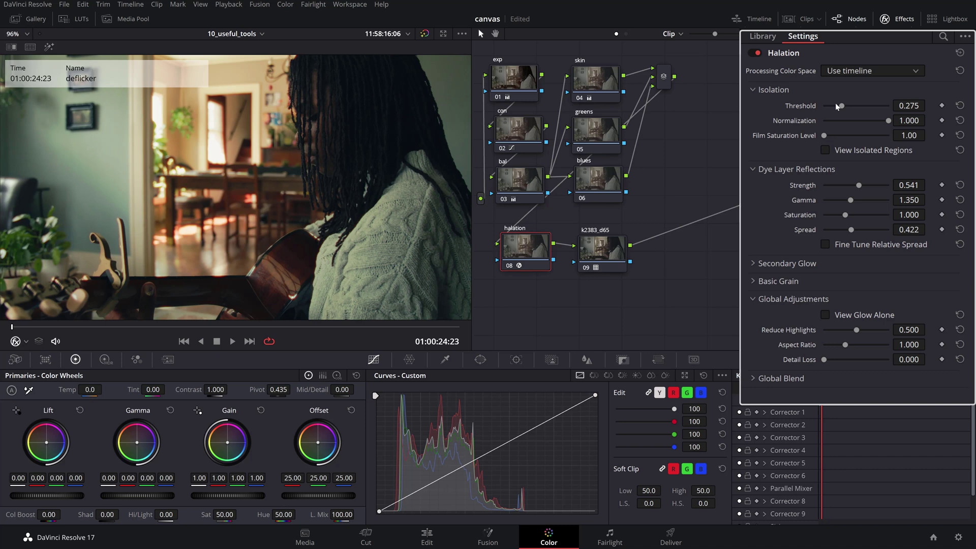
{"action": "left_click_drag", "start_coordinate": [851, 231], "coordinate": [844, 232]}
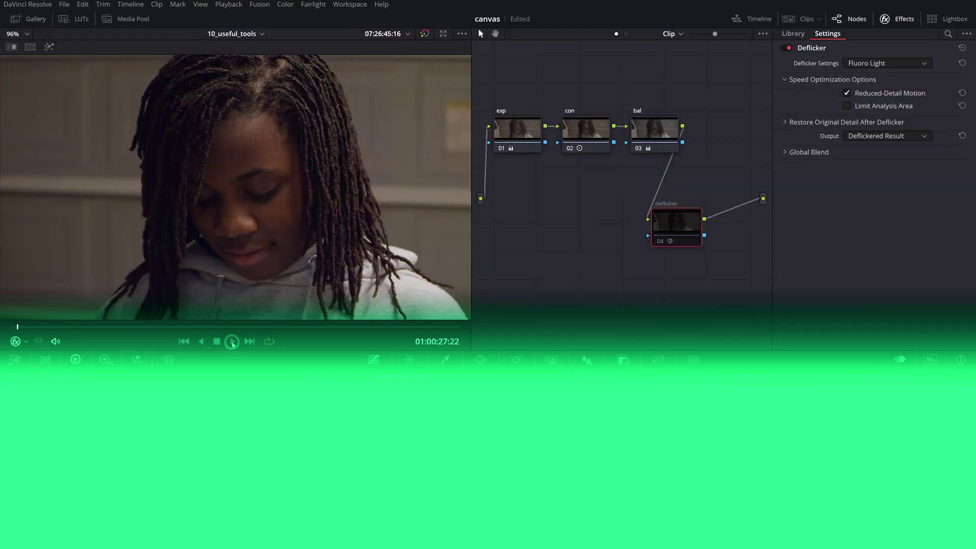
- Play the portrait clip to watch the flicker
{"action": "key", "text": "space"}
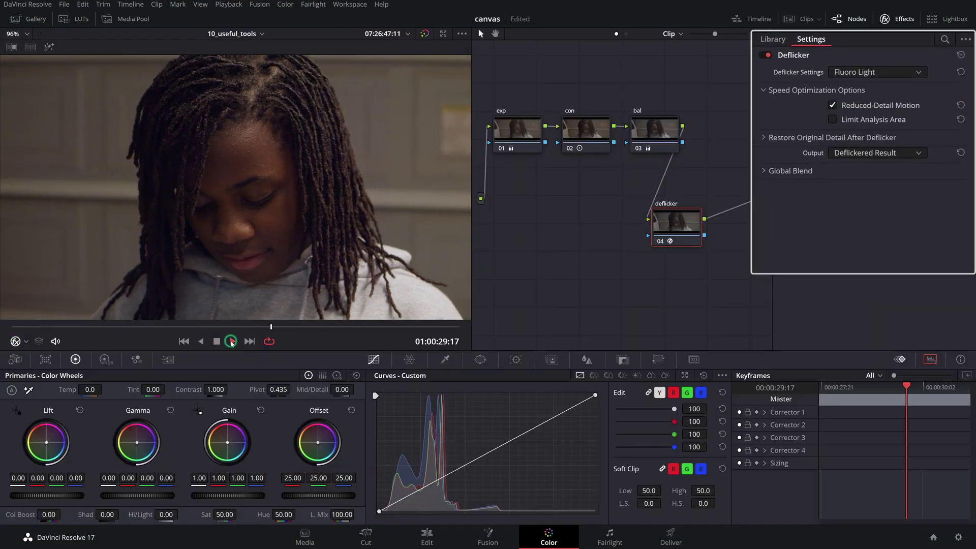
{"action": "left_click", "coordinate": [231, 341]}
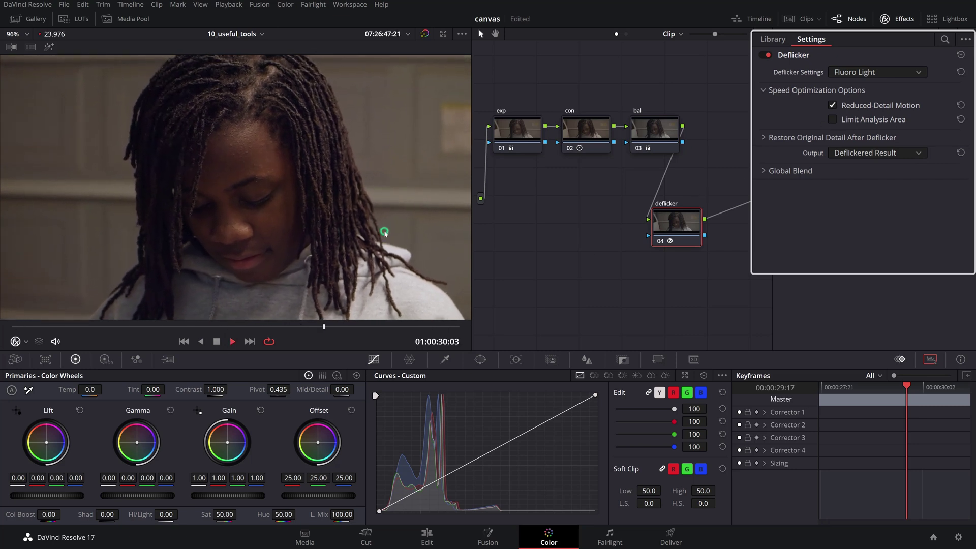
{"action": "key", "text": "space"}
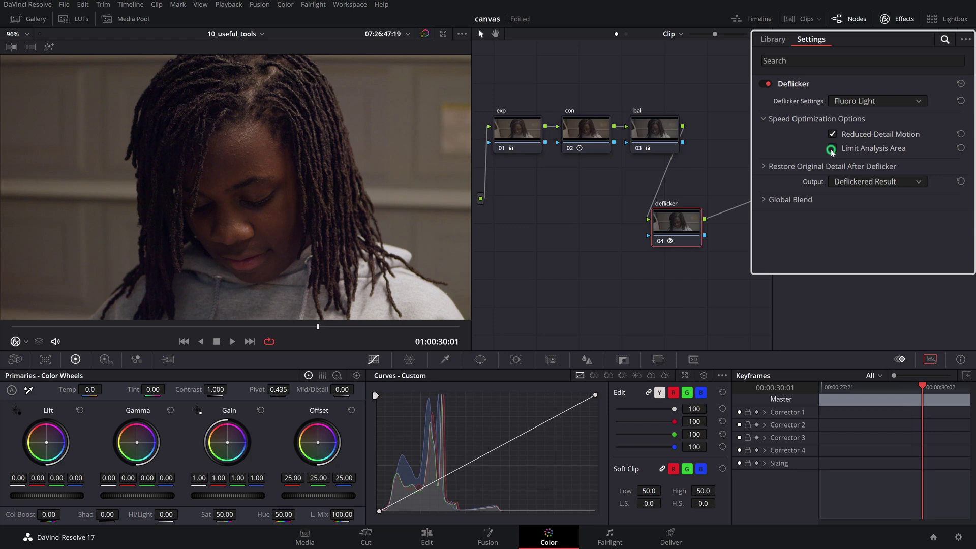
- Enable Limit Analysis Area and position the analysis box over the hoodie
{"action": "left_click", "coordinate": [831, 148]}
{"action": "left_click_drag", "start_coordinate": [239, 190], "coordinate": [429, 247]}
{"action": "key", "text": "space"}
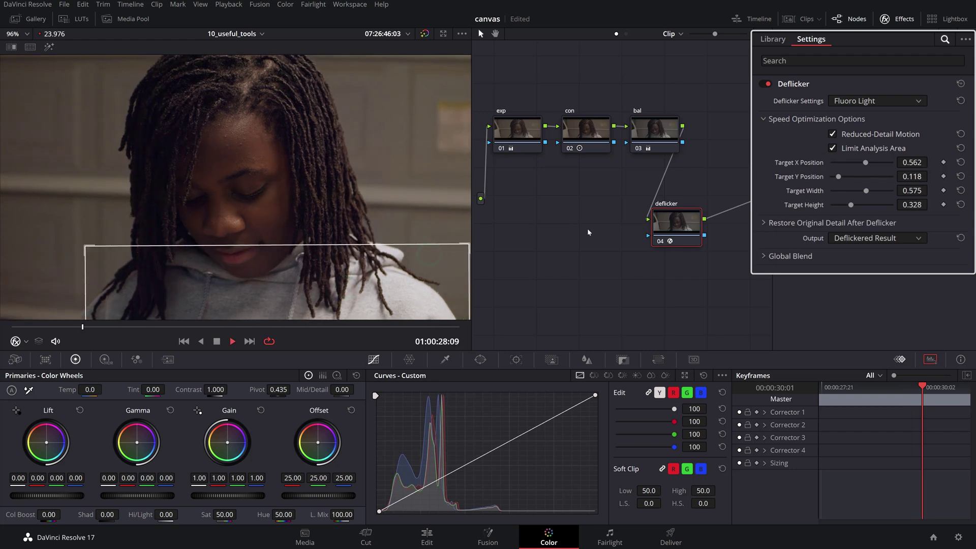
{"action": "left_click_drag", "start_coordinate": [195, 259], "coordinate": [153, 257]}
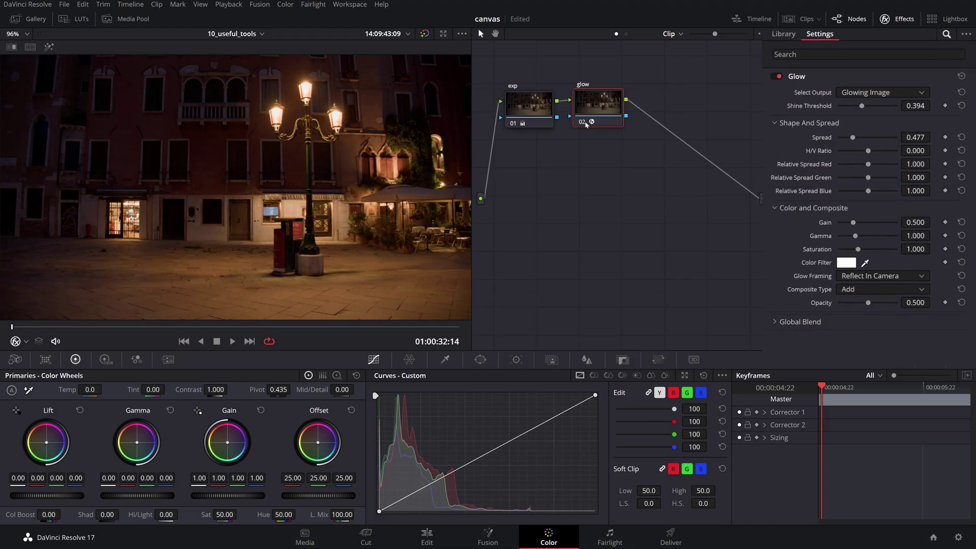
- Set the Glow's Shine Threshold to 0.386, reduce Spread and boost Gain
{"action": "left_click_drag", "start_coordinate": [856, 114], "coordinate": [850, 114]}
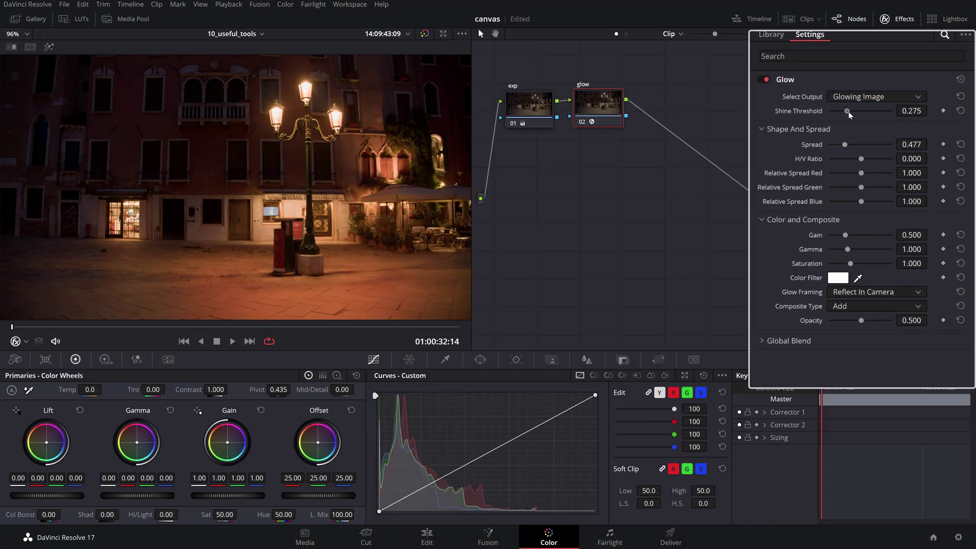
{"action": "left_click_drag", "start_coordinate": [848, 111], "coordinate": [855, 111]}
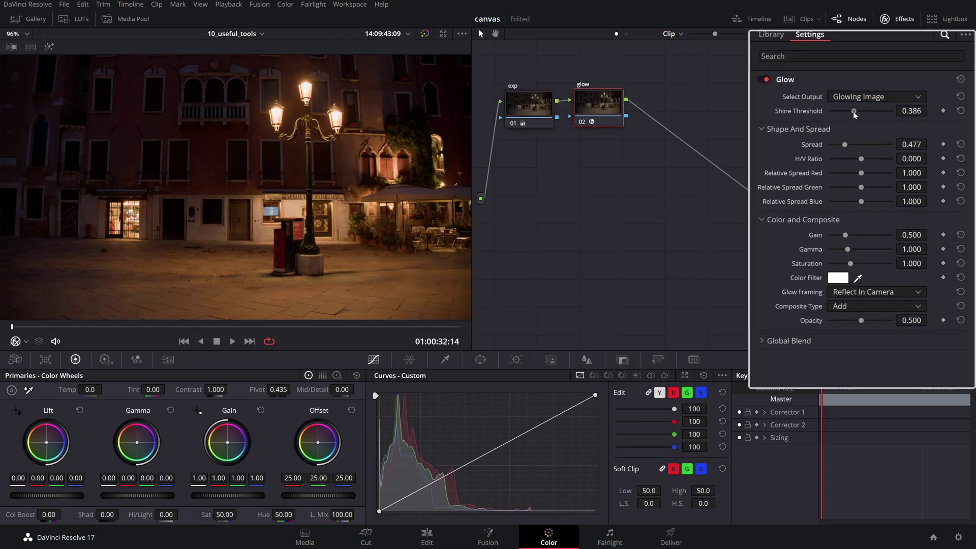
{"action": "left_click_drag", "start_coordinate": [844, 145], "coordinate": [862, 159]}
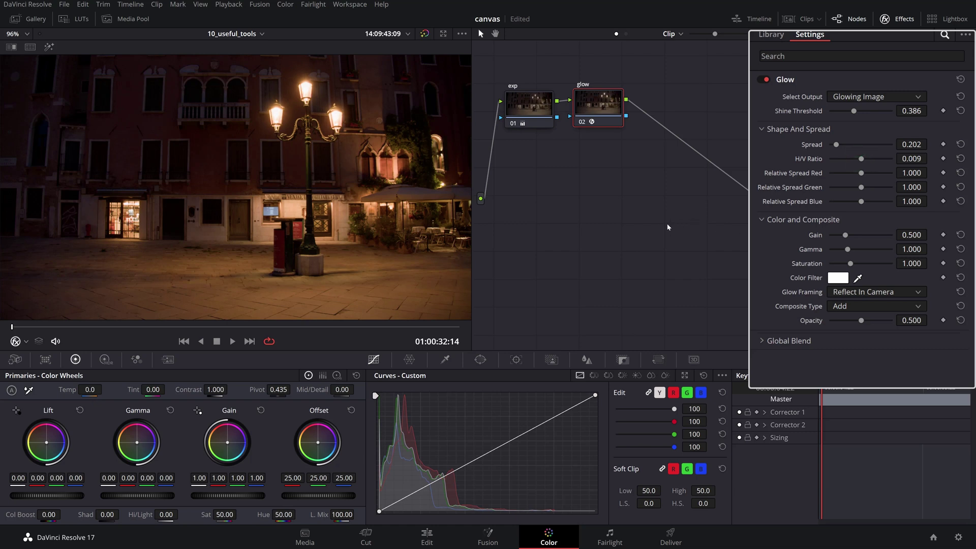
{"action": "left_click_drag", "start_coordinate": [848, 237], "coordinate": [862, 235]}
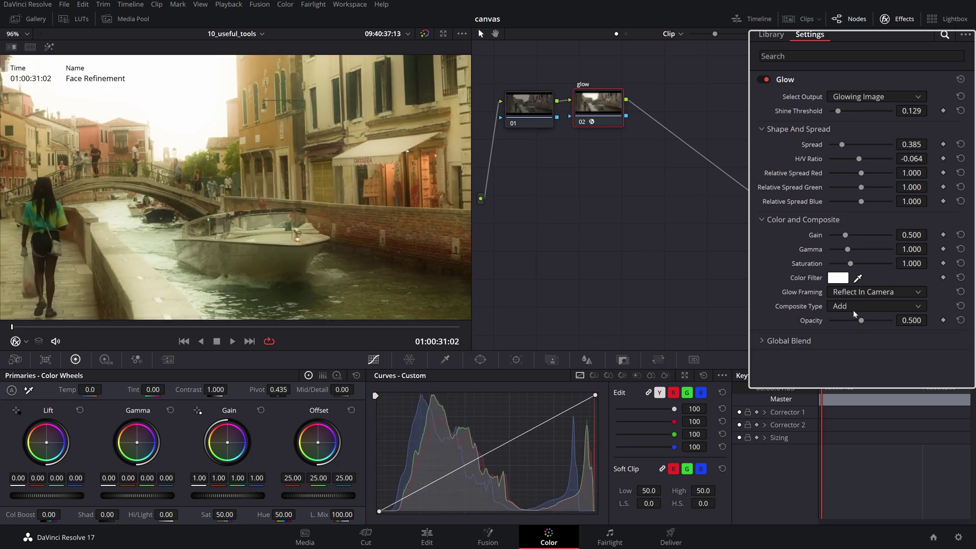
- Set the Glow Composite Type to Softlight and lower Shine Threshold to 0.083
{"action": "left_click", "coordinate": [854, 308]}
{"action": "left_click", "coordinate": [859, 421]}
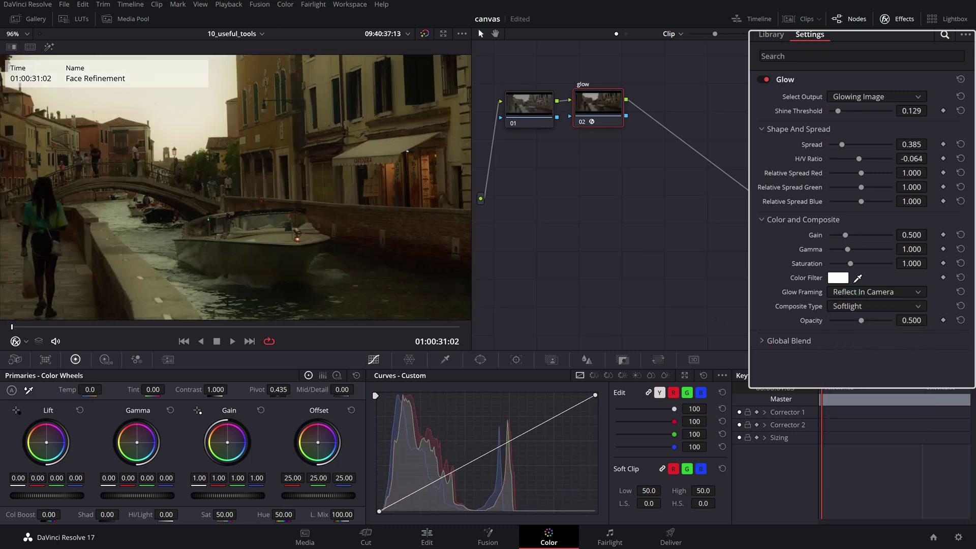
{"action": "left_click_drag", "start_coordinate": [839, 114], "coordinate": [841, 114]}
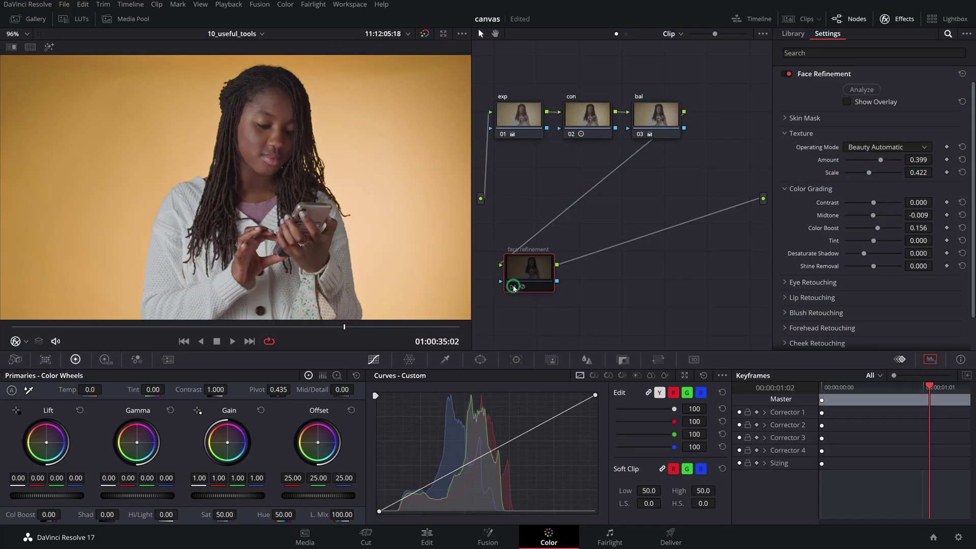
- Lower Face Refinement Texture Amount to 0.124, enable Show Overlay, and open Blush Retouching
{"action": "mouse_move", "coordinate": [864, 177]}
{"action": "left_mouse_down"}
{"action": "mouse_move", "coordinate": [873, 179]}
{"action": "mouse_move", "coordinate": [861, 179]}
{"action": "mouse_move", "coordinate": [871, 179]}
{"action": "mouse_move", "coordinate": [857, 195]}
{"action": "left_mouse_up"}
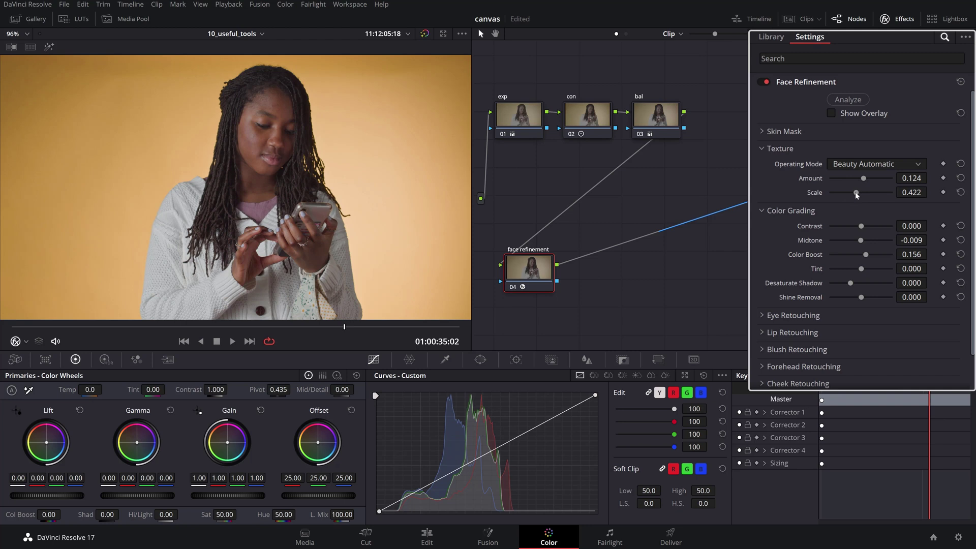
{"action": "left_click", "coordinate": [831, 112]}
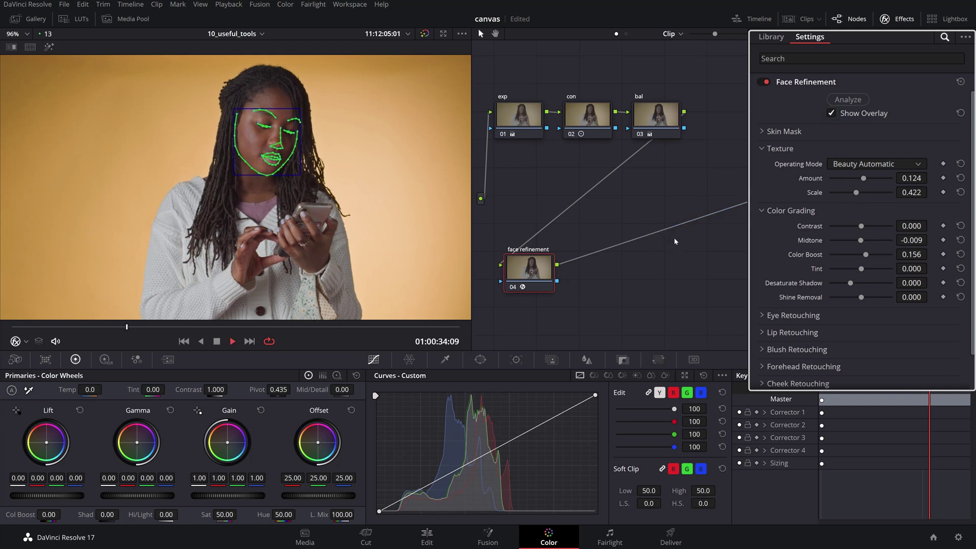
{"action": "scroll", "coordinate": [820, 279], "scroll_direction": "down", "scroll_amount": 2}
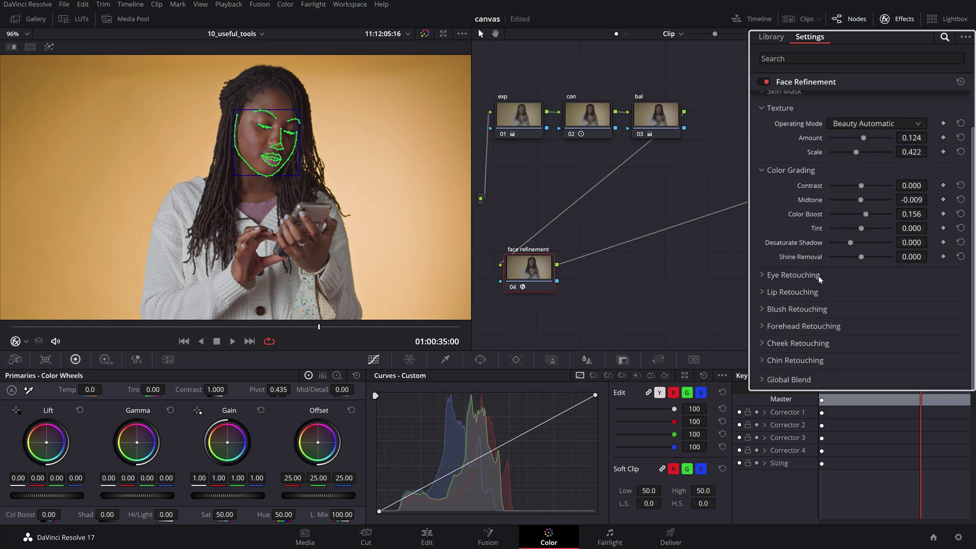
{"action": "left_click", "coordinate": [761, 311]}
{"action": "left_click", "coordinate": [761, 311]}
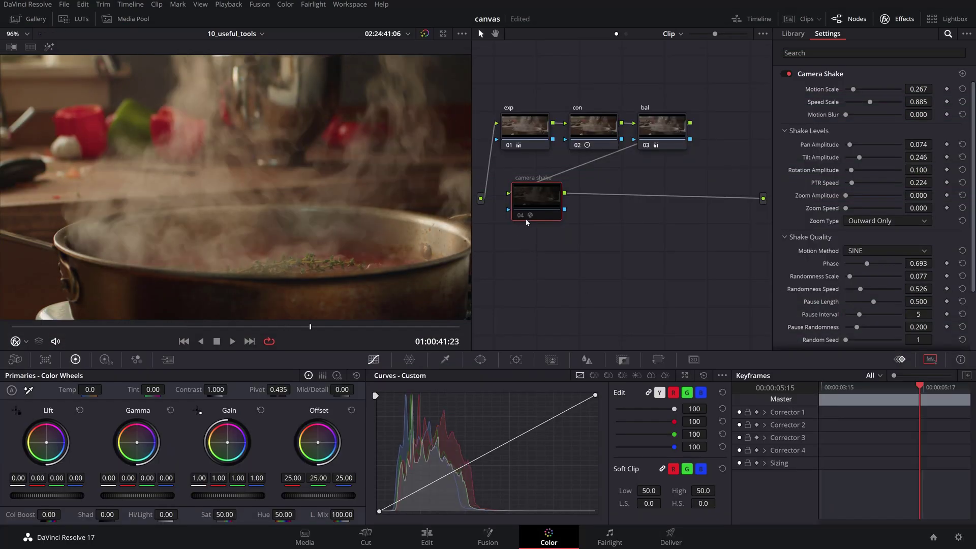
{"action": "key", "text": "space"}
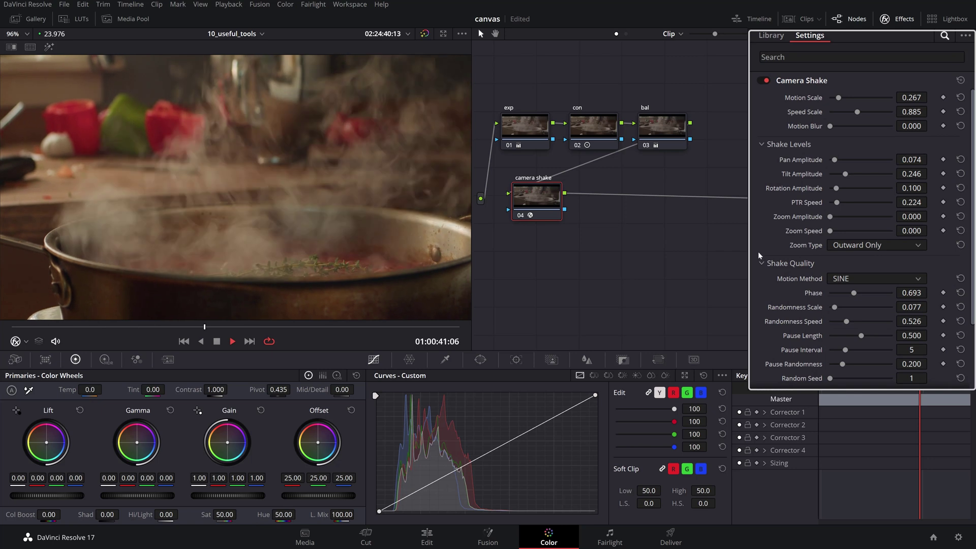
- Raise Camera Shake PTR Speed to 0.459, Pan Amplitude to 0.808 and Tilt Amplitude to 0.826
{"action": "key", "text": "space"}
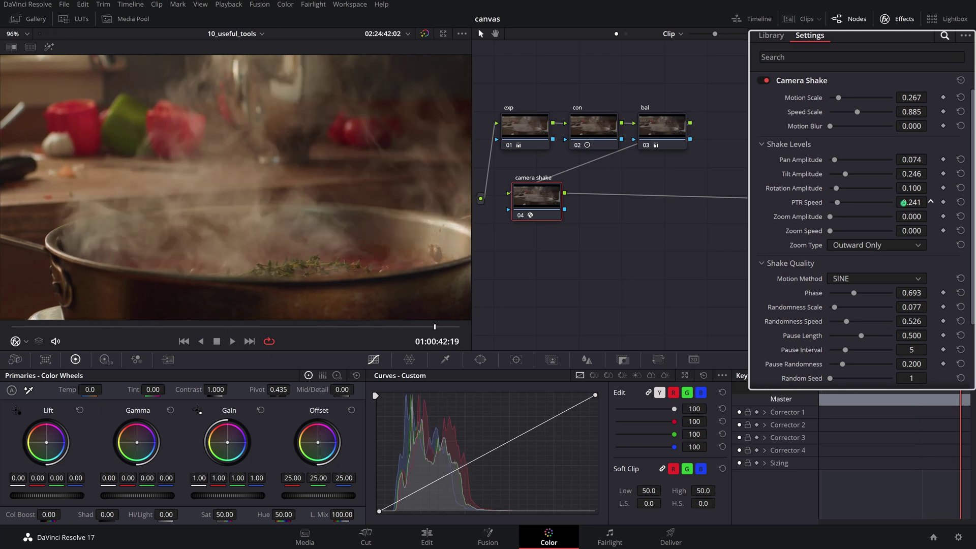
{"action": "left_click_drag", "start_coordinate": [904, 202], "coordinate": [918, 202]}
{"action": "key", "text": "space"}
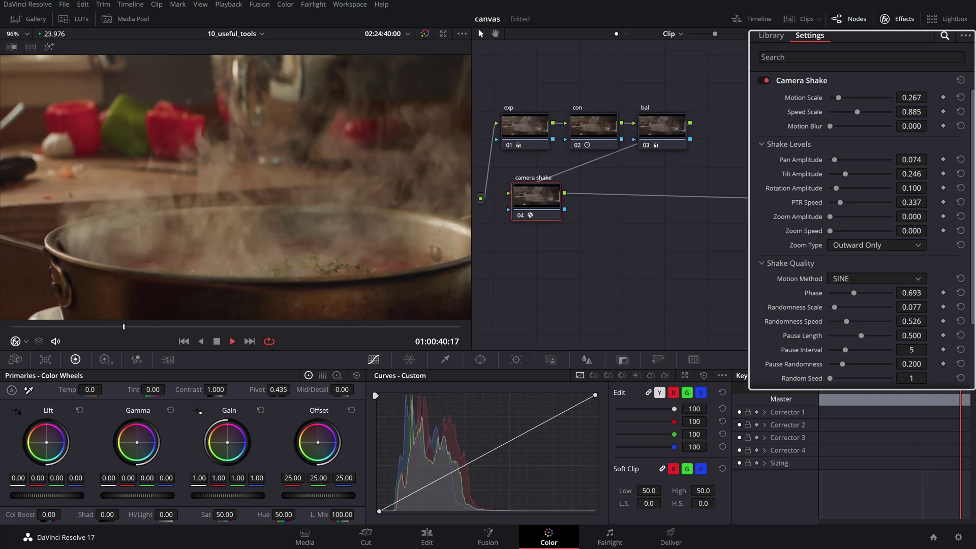
{"action": "key", "text": "space"}
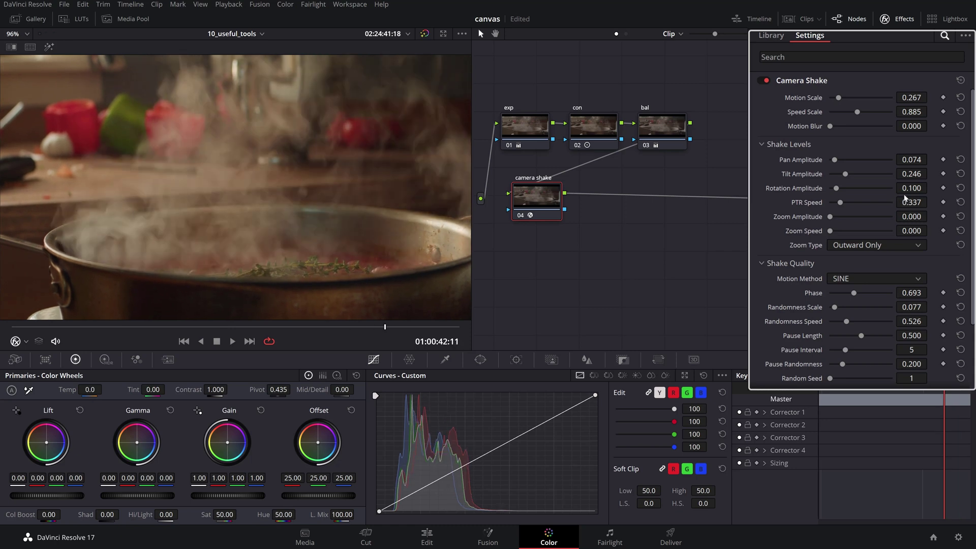
{"action": "left_click_drag", "start_coordinate": [906, 202], "coordinate": [931, 202]}
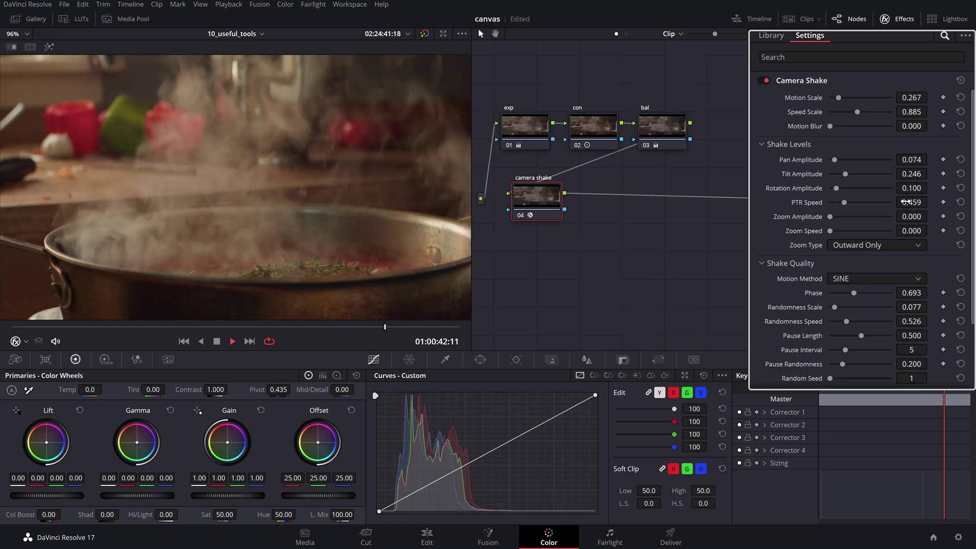
{"action": "left_click_drag", "start_coordinate": [849, 121], "coordinate": [891, 135]}
{"action": "key", "text": "space"}
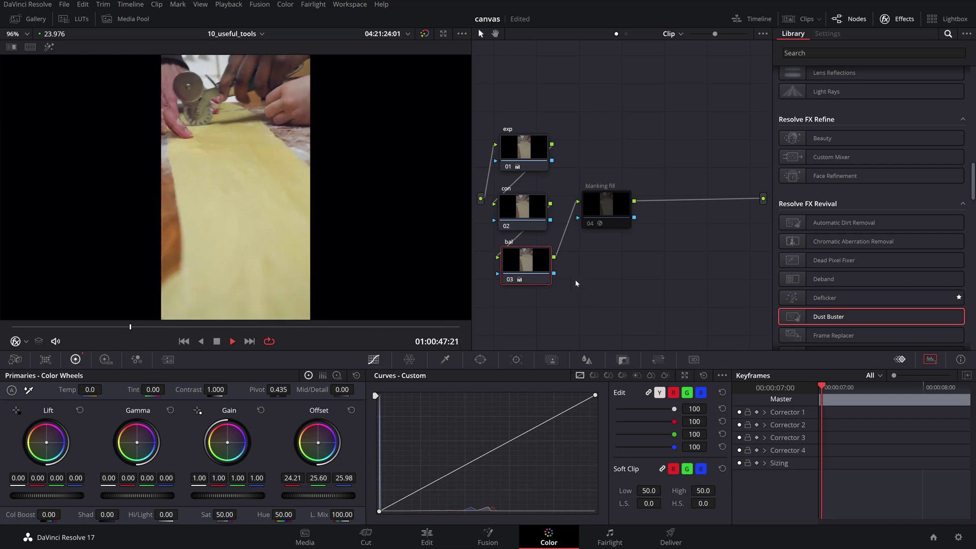
- Select the blanking fill node and set Zoom Mode to Zoom To Timeline
{"action": "key", "text": "space"}
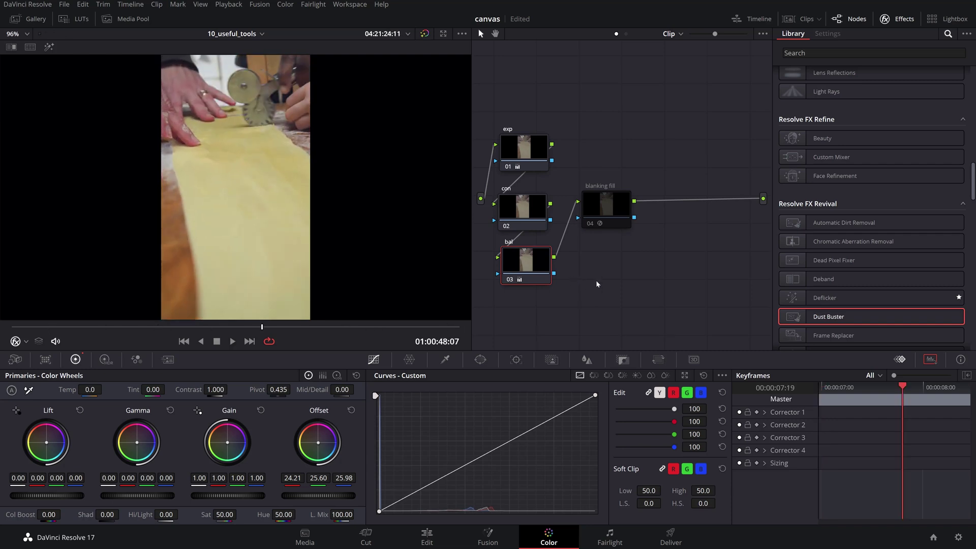
{"action": "left_click", "coordinate": [592, 228]}
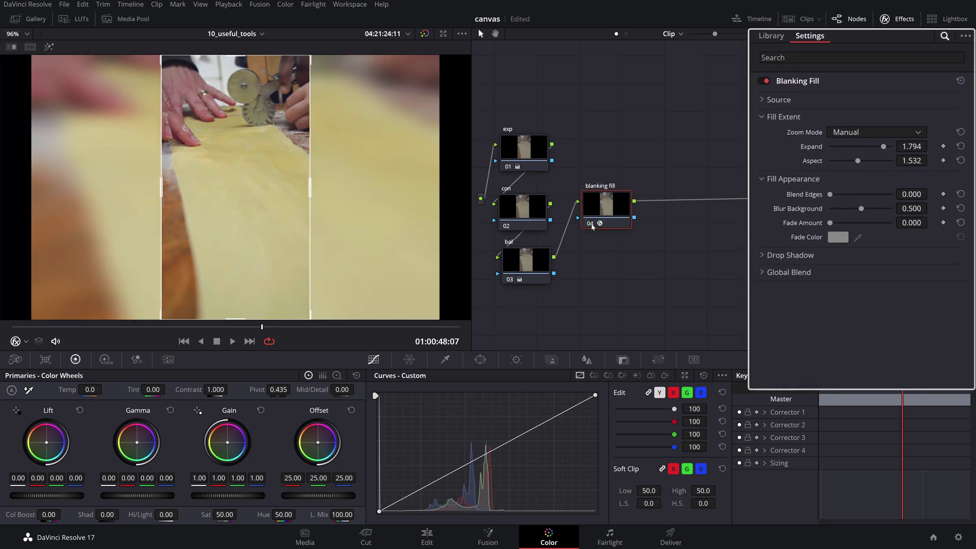
{"action": "left_click", "coordinate": [874, 133]}
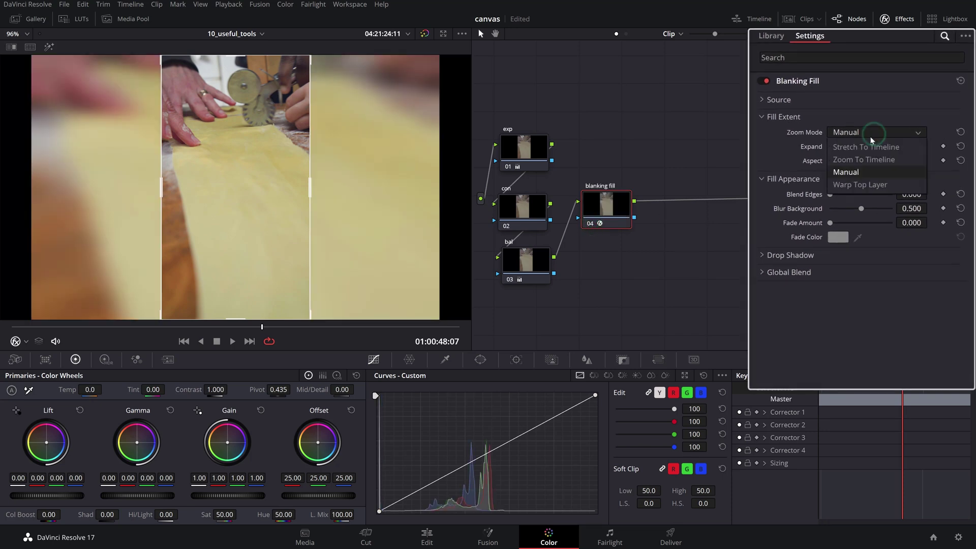
{"action": "left_click", "coordinate": [851, 157]}
{"action": "key", "text": "space"}
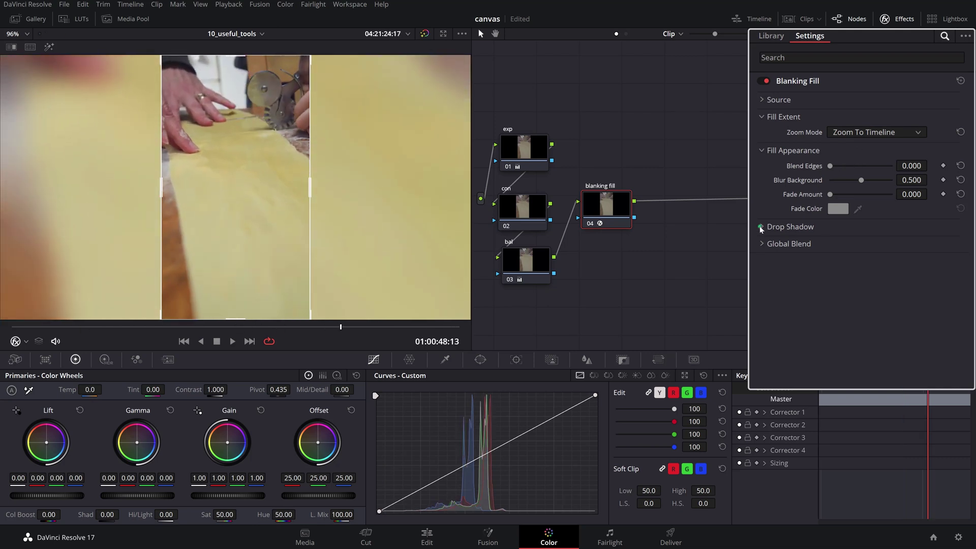
- Add a drop shadow with raised Shadow Strength and set Blur Background to about 0.49
{"action": "left_click", "coordinate": [762, 230]}
{"action": "left_click_drag", "start_coordinate": [830, 242], "coordinate": [855, 243]}
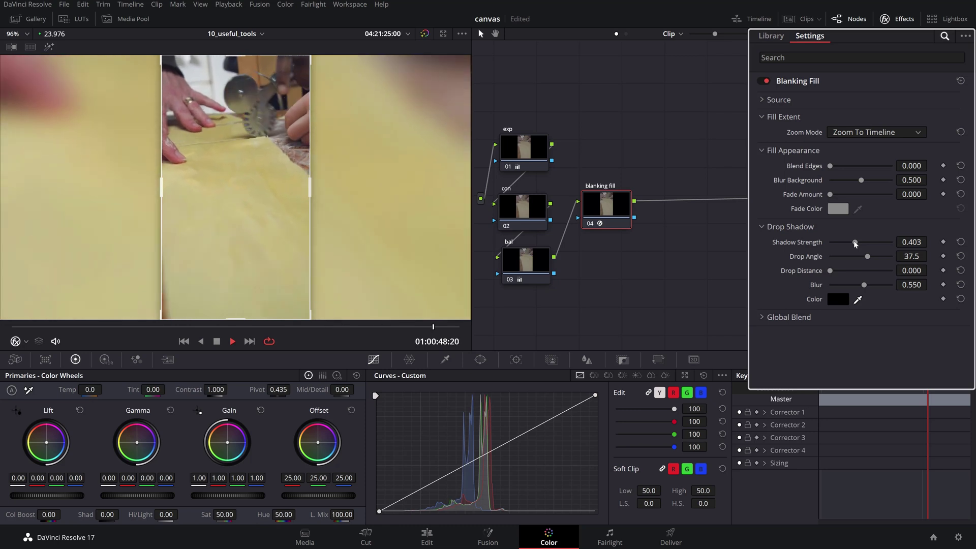
{"action": "key", "text": "space"}
{"action": "left_click_drag", "start_coordinate": [855, 243], "coordinate": [853, 243]}
{"action": "left_click_drag", "start_coordinate": [863, 183], "coordinate": [843, 182]}
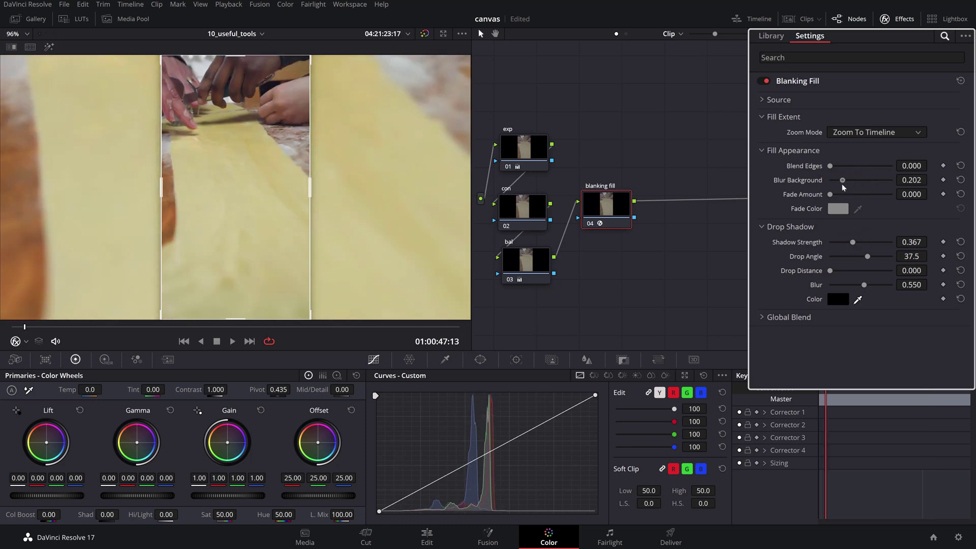
{"action": "key", "text": "space"}
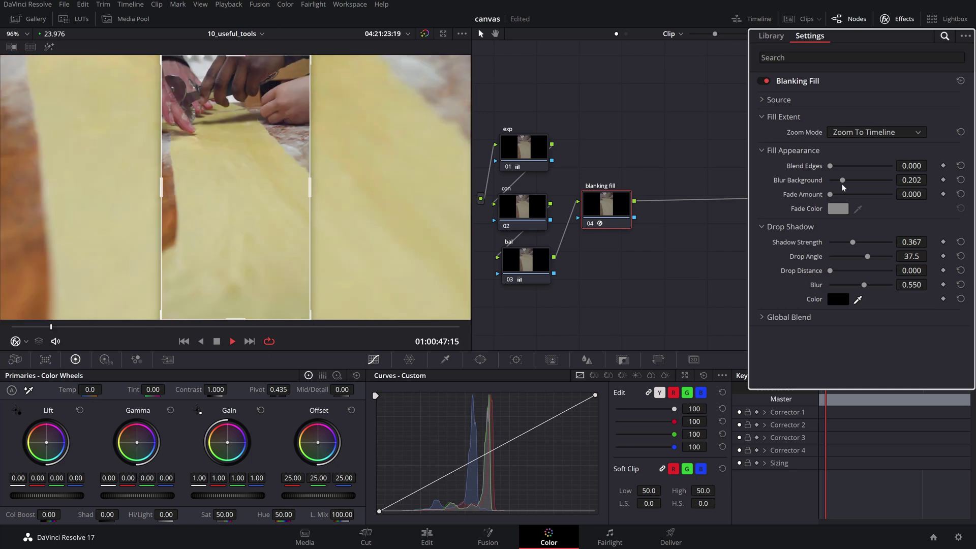
{"action": "key", "text": "space"}
{"action": "left_click_drag", "start_coordinate": [843, 181], "coordinate": [861, 181]}
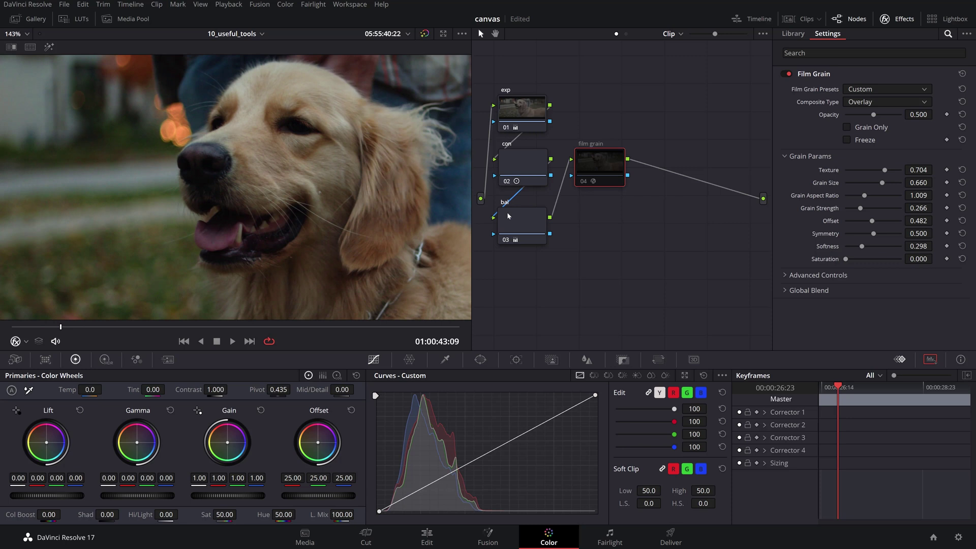
- Enable Film Grain node 04 and apply the 16mm preset, lowering strength slightly and raising the grain aspect ratio
{"action": "left_click", "coordinate": [582, 186]}
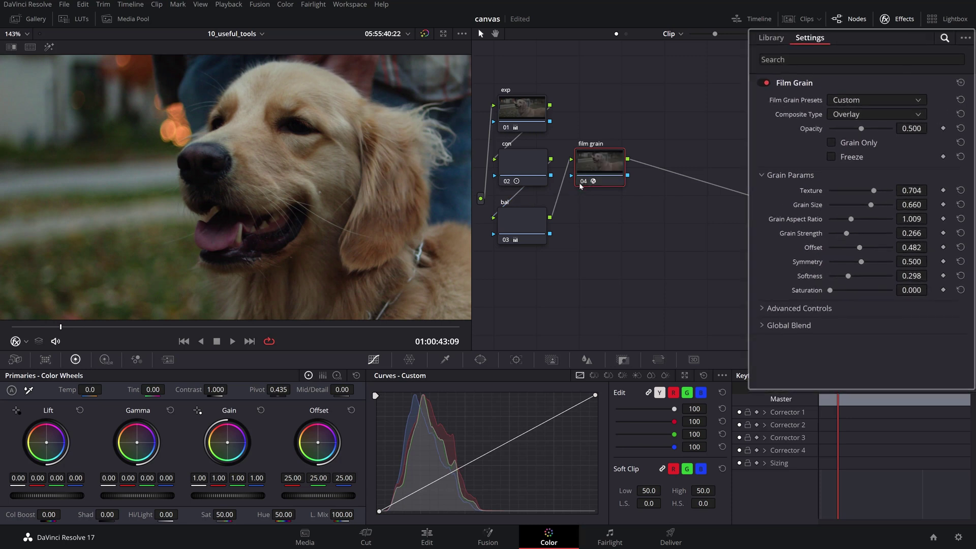
{"action": "left_click_drag", "start_coordinate": [847, 234], "coordinate": [863, 209]}
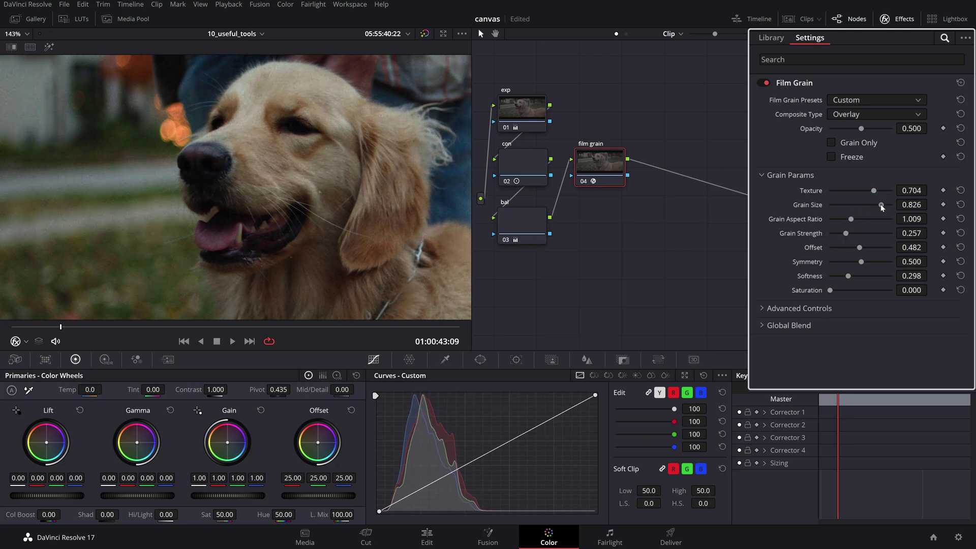
{"action": "left_click", "coordinate": [868, 100]}
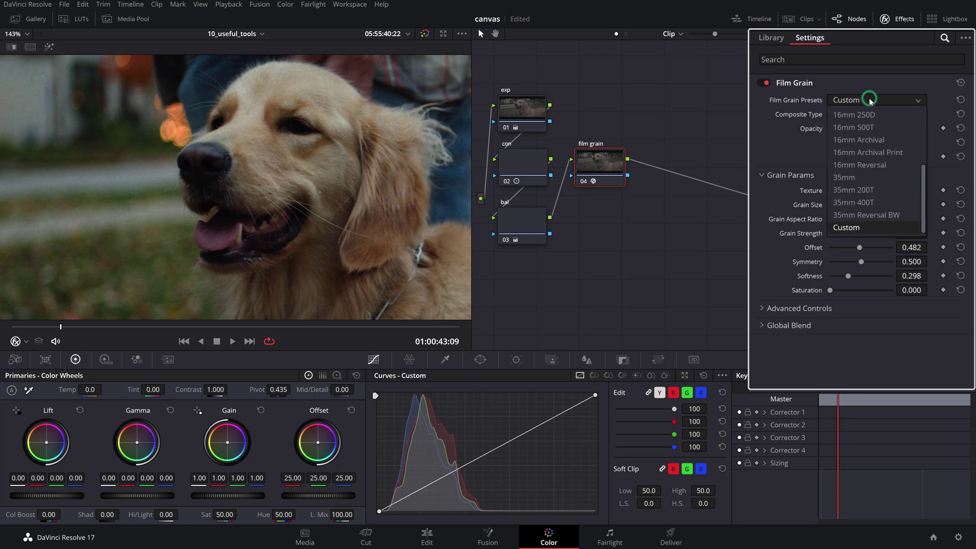
{"action": "left_click", "coordinate": [856, 152]}
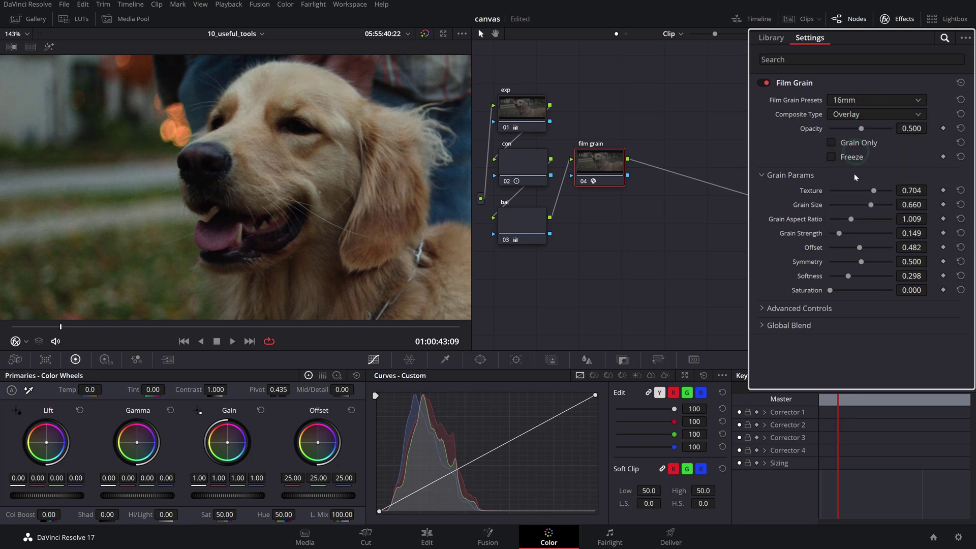
{"action": "left_click_drag", "start_coordinate": [852, 220], "coordinate": [854, 249]}
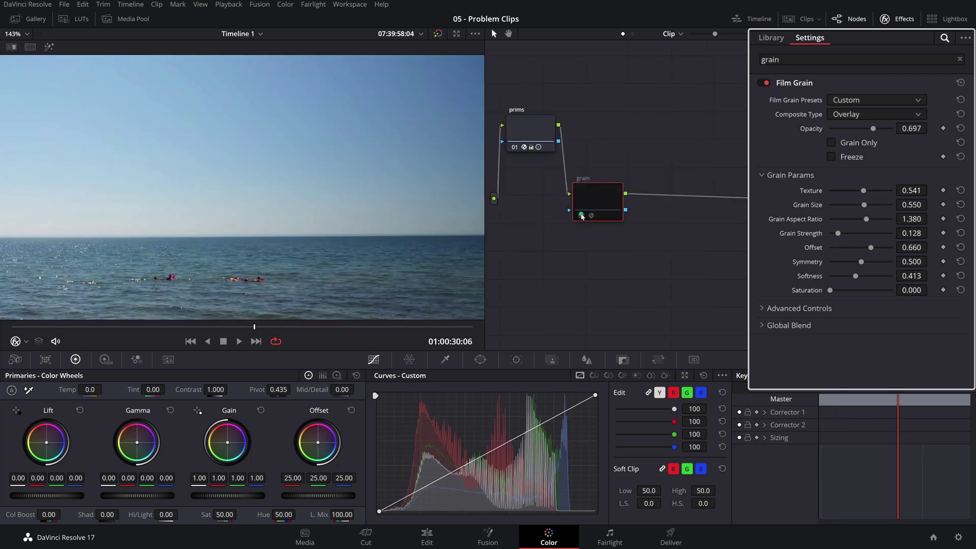
- Raise the Film Grain size slightly on the sea clip's grain node
{"action": "left_click_drag", "start_coordinate": [916, 205], "coordinate": [931, 204]}
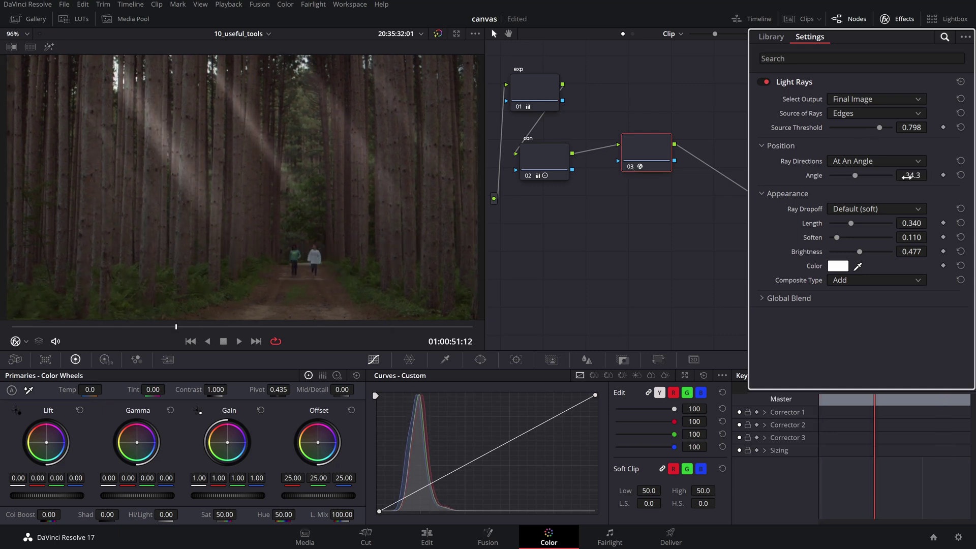
- Set Light Rays Length to 0.480 and Brightness to 0.240, then toggle node 03 to compare
{"action": "mouse_move", "coordinate": [919, 223]}
{"action": "left_mouse_down"}
{"action": "mouse_move", "coordinate": [931, 223]}
{"action": "mouse_move", "coordinate": [931, 237]}
{"action": "left_mouse_up"}
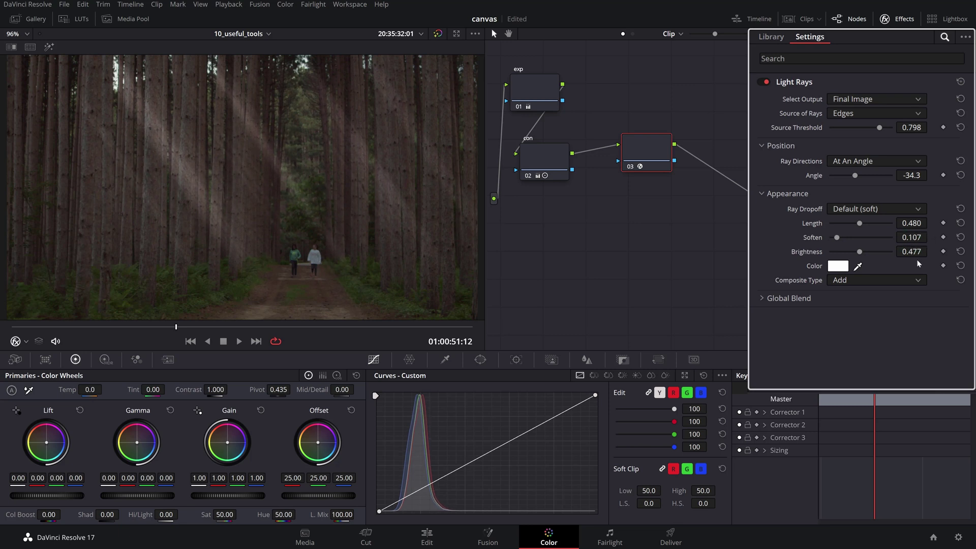
{"action": "left_click_drag", "start_coordinate": [916, 251], "coordinate": [931, 252]}
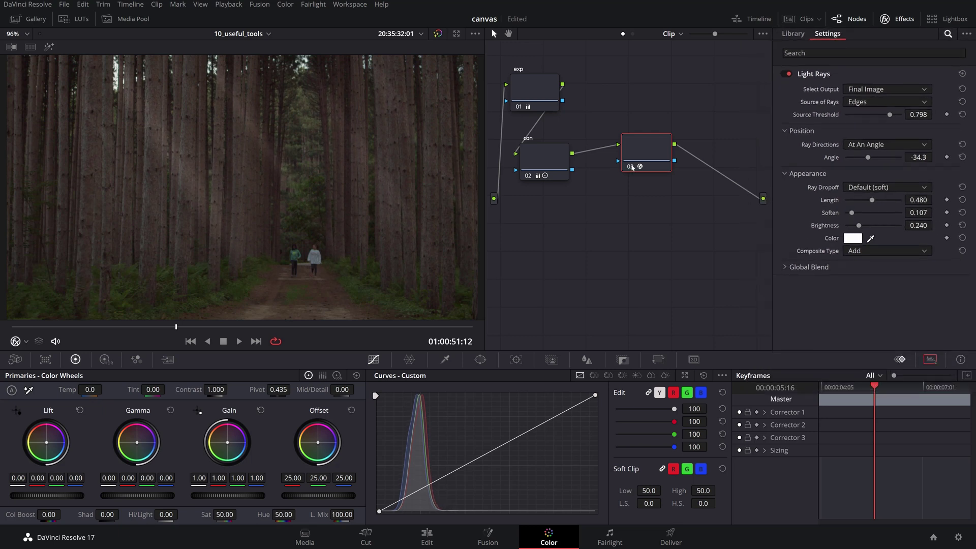
{"action": "left_click", "coordinate": [631, 166]}
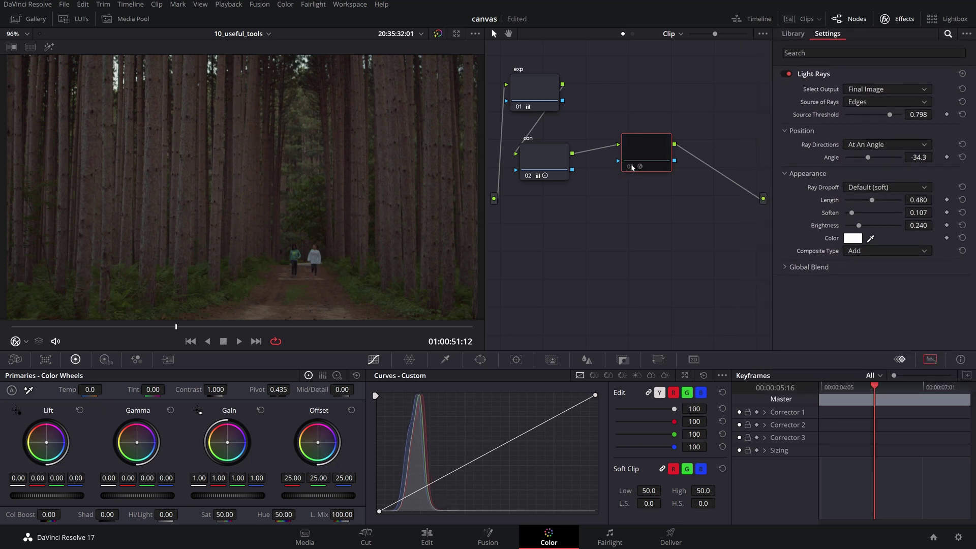